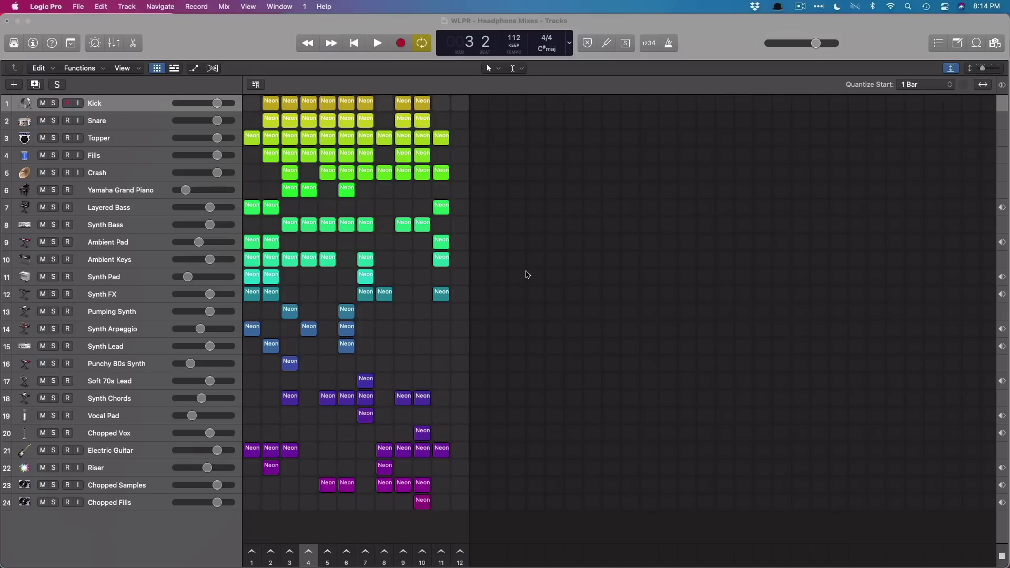
Compare the Focusrite Scarlett 18i20 rear and front panel photos in Safari.
key(super+Tab)
key(super+Tab)
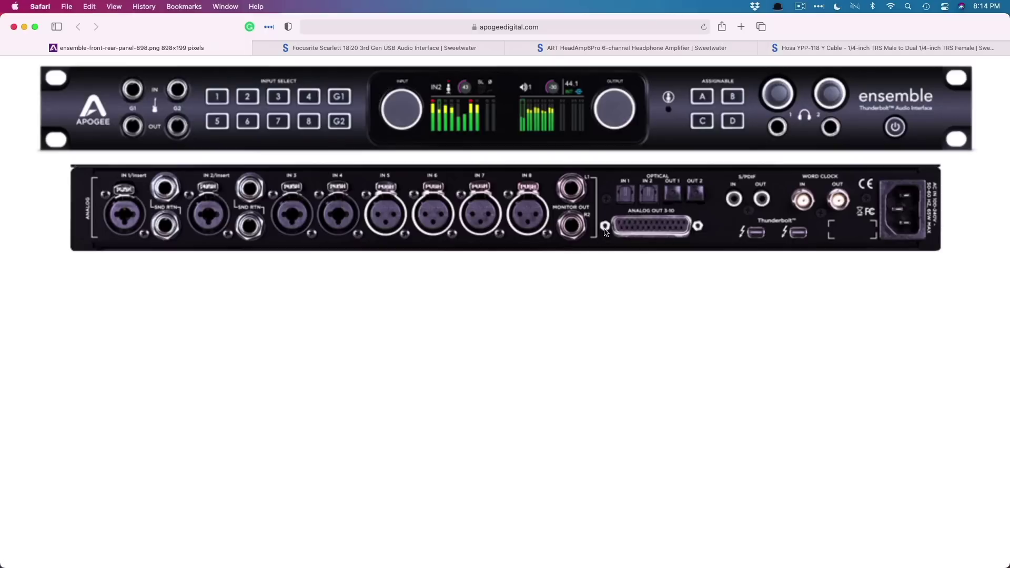
click(390, 46)
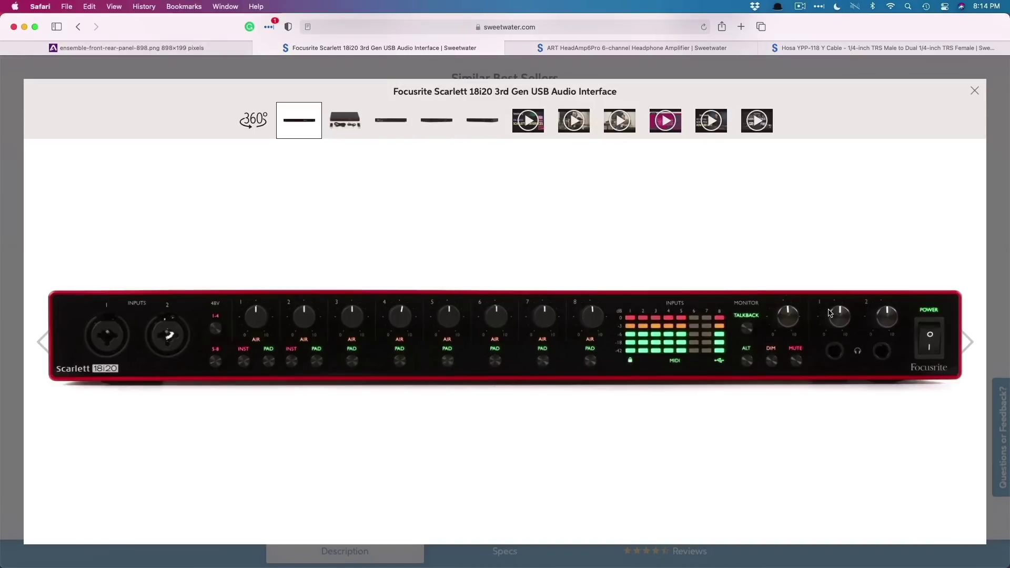
click(391, 120)
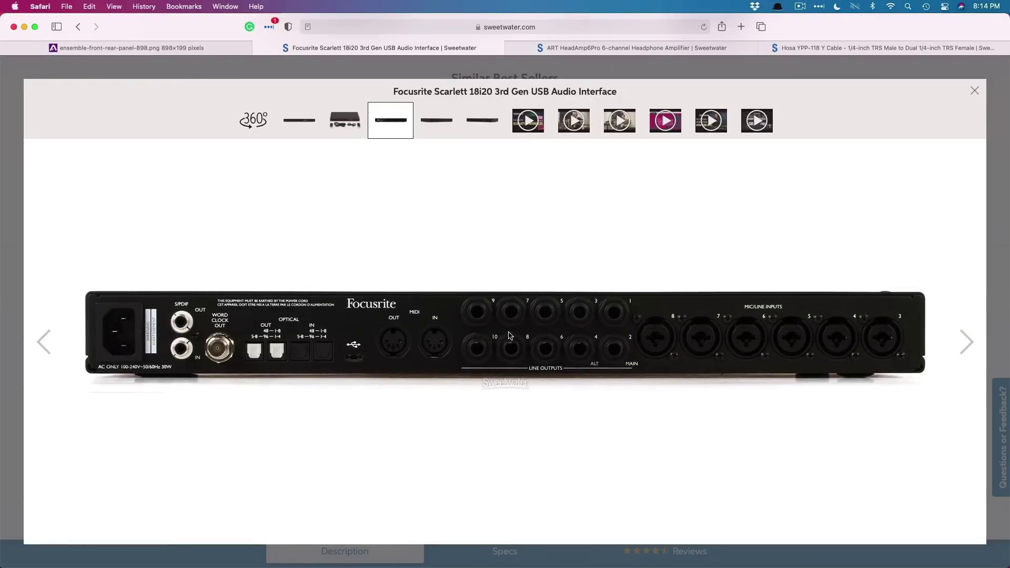
click(293, 117)
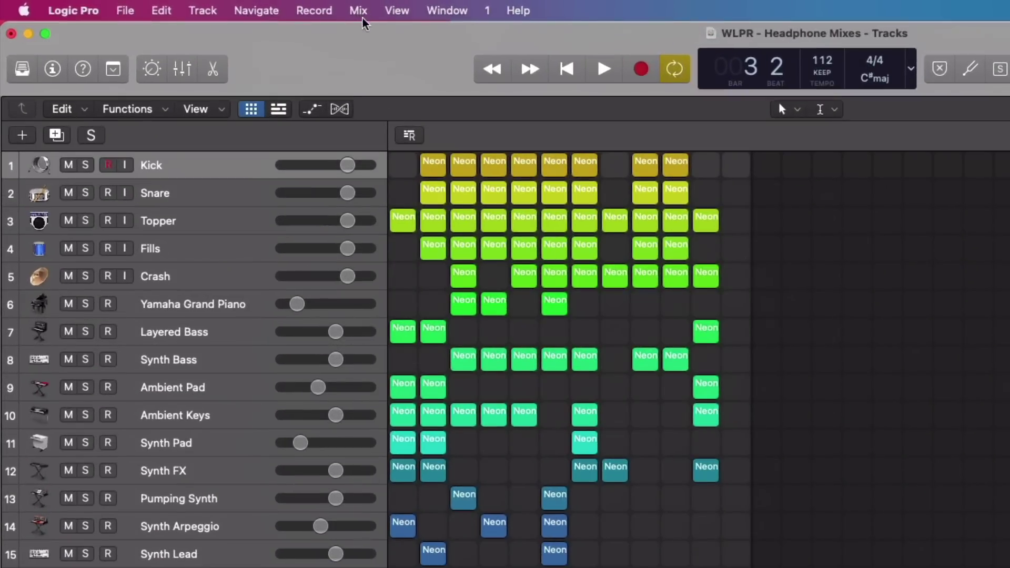
In Mix > I/O Labels, set every input and output row to Provided by Driver names, then close the list.
click(359, 11)
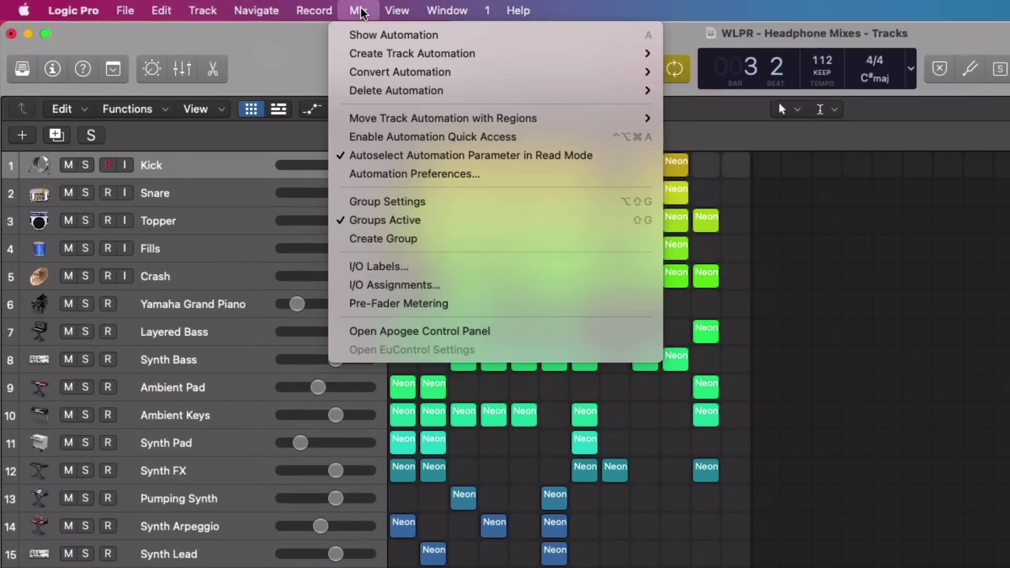
click(370, 266)
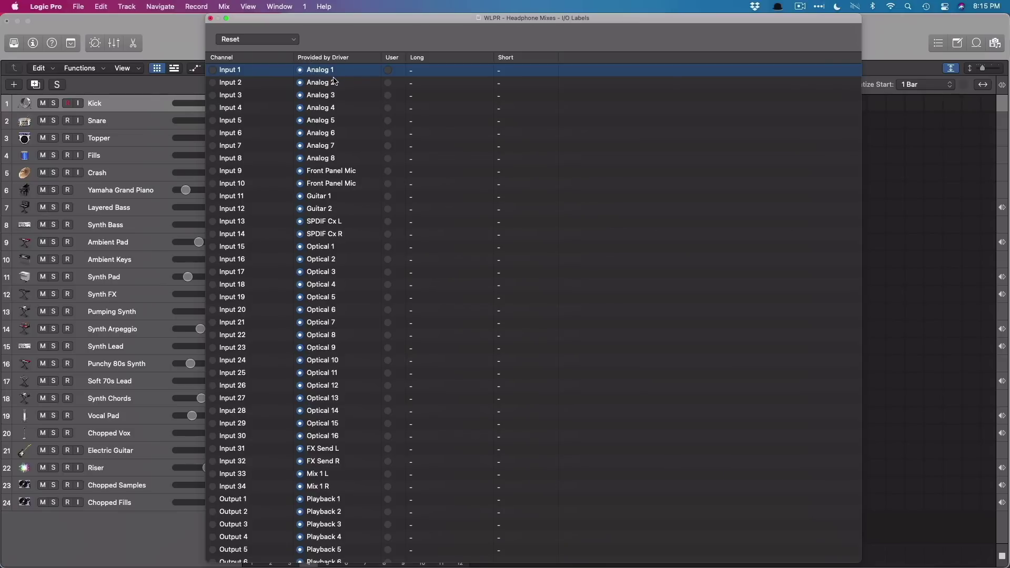
click(248, 74)
scroll(254, 263, down, 20)
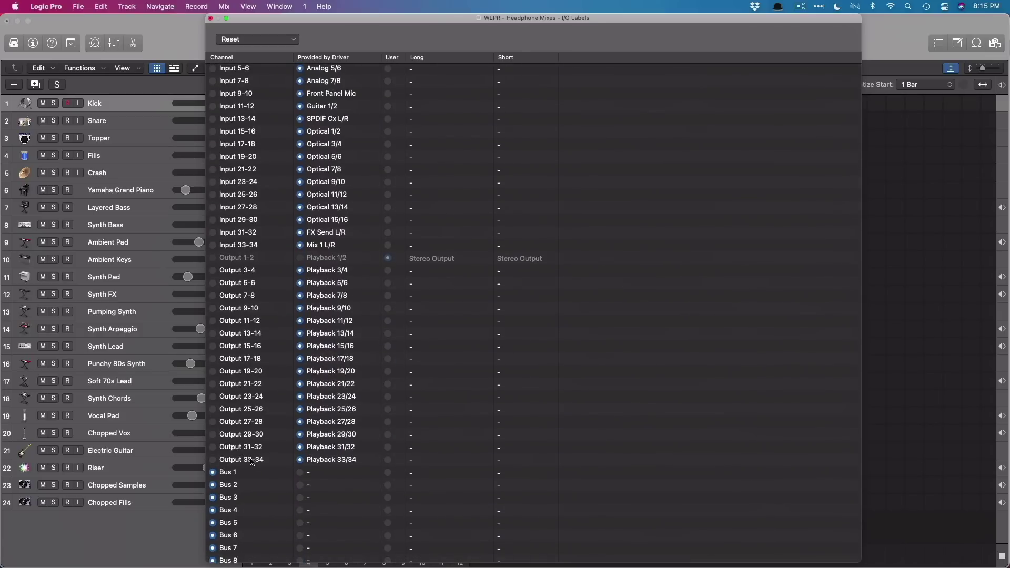
shift+click(251, 460)
scroll(255, 431, up, 20)
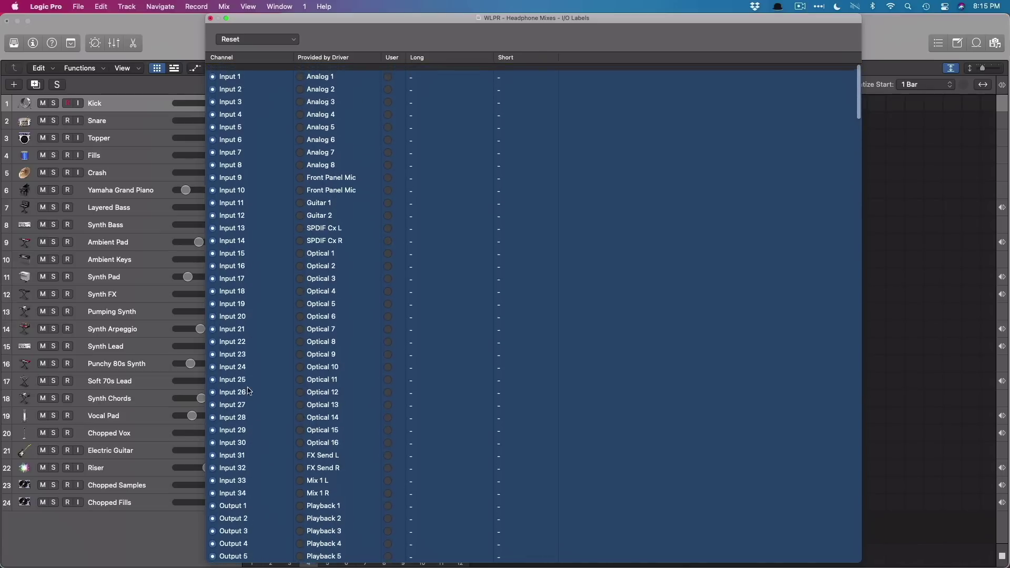
scroll(249, 390, down, 20)
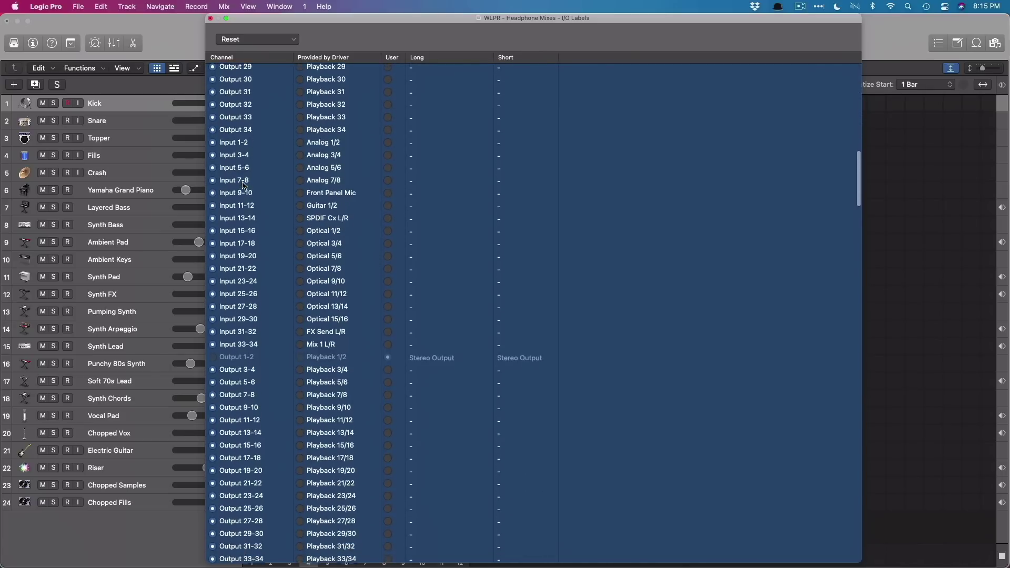
scroll(252, 184, down, 3)
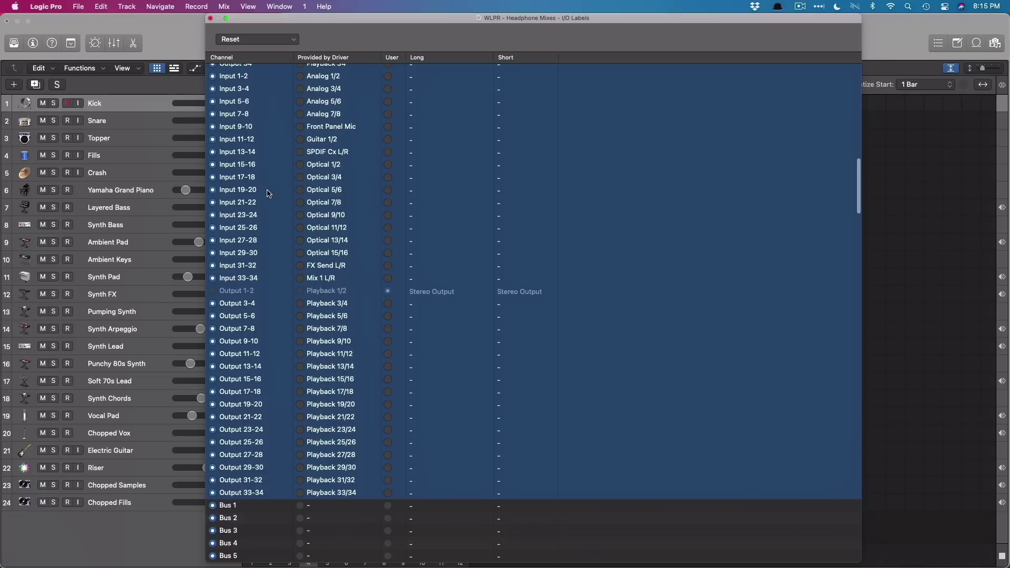
click(300, 203)
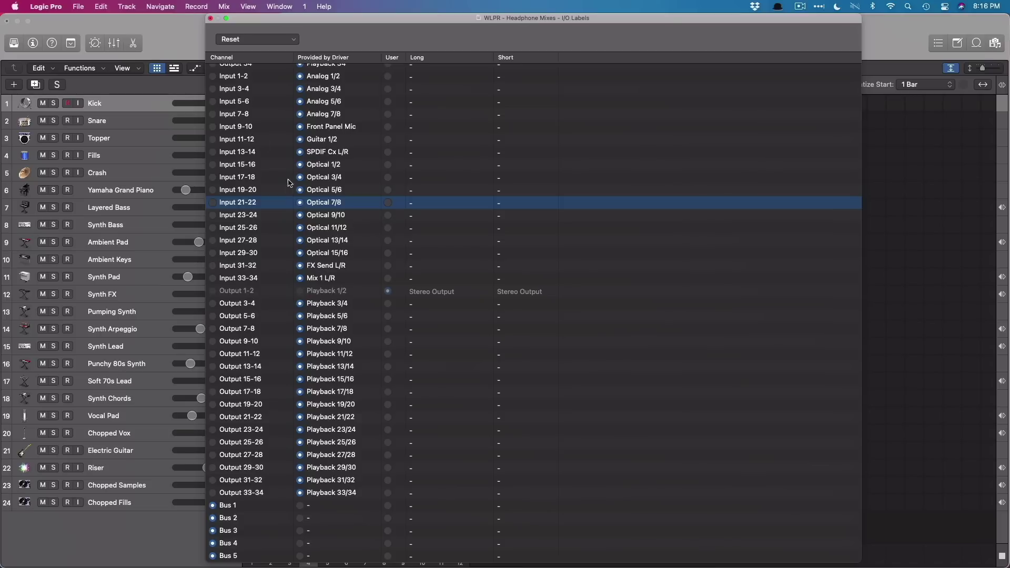
click(209, 18)
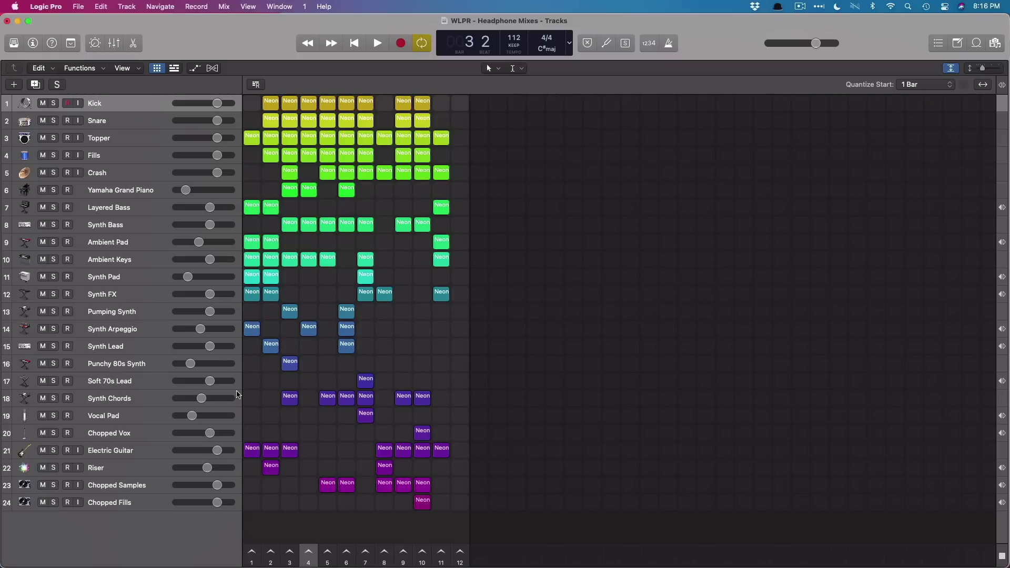
Play scene 4, show the Mixer below the grid and browse its strips, then stop.
click(309, 551)
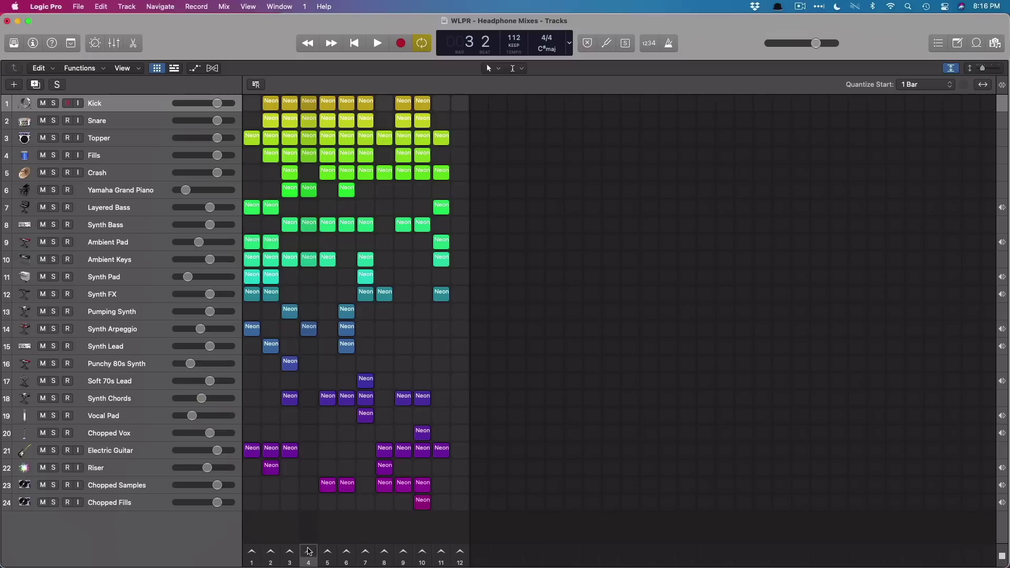
key(space)
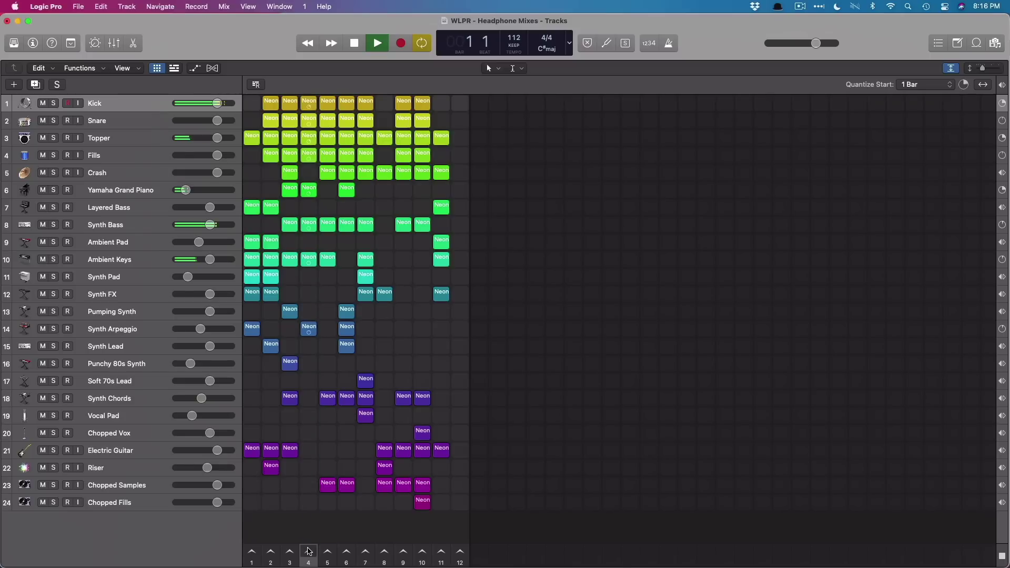
key(x)
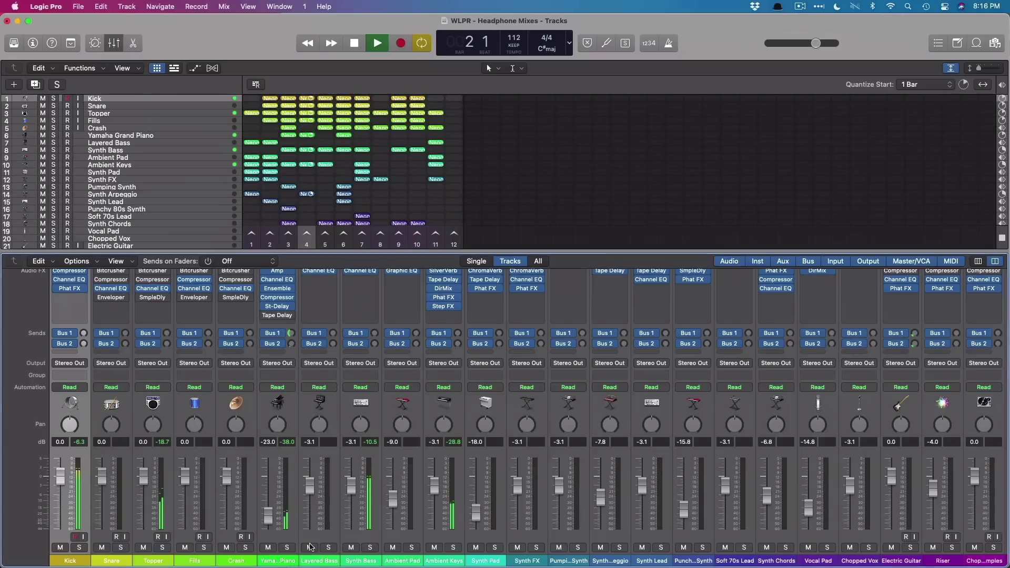
scroll(347, 441, right, 5)
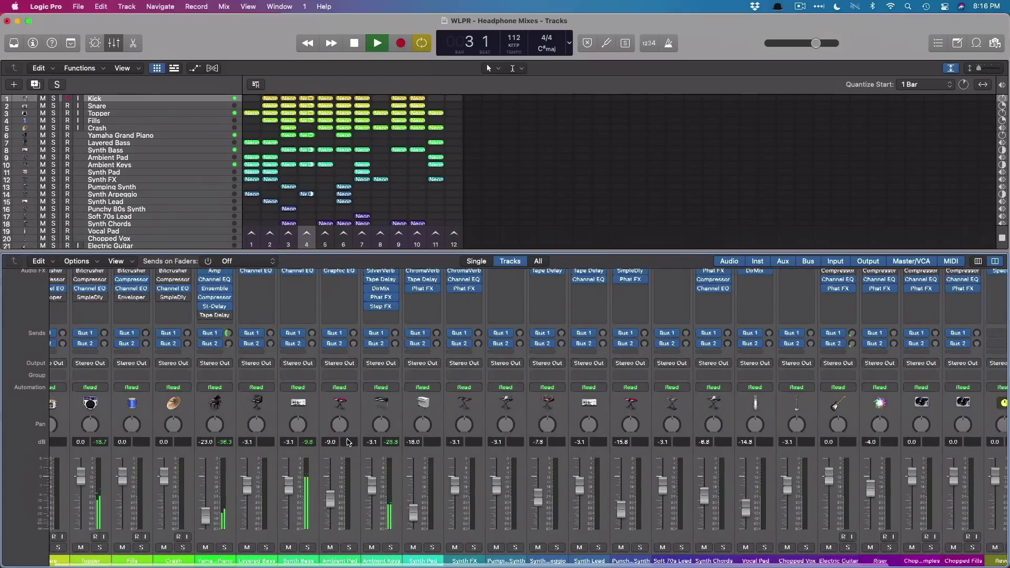
scroll(347, 441, right, 3)
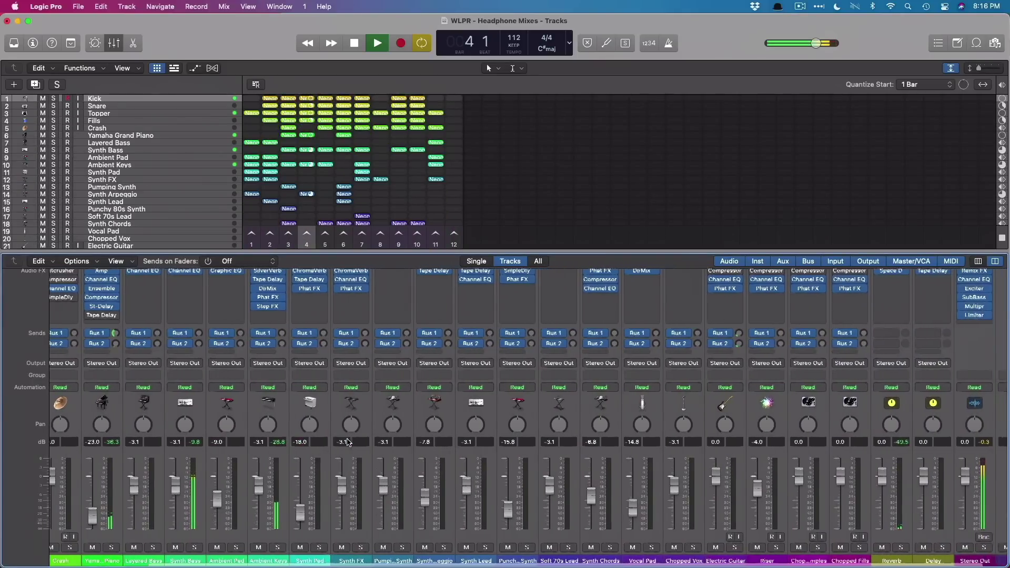
scroll(347, 442, left, 9)
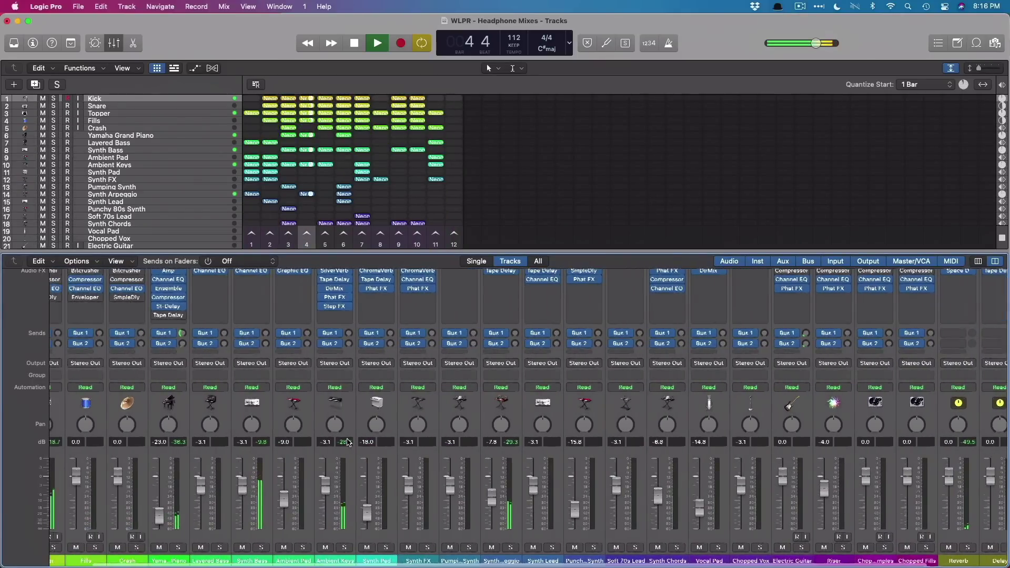
key(space)
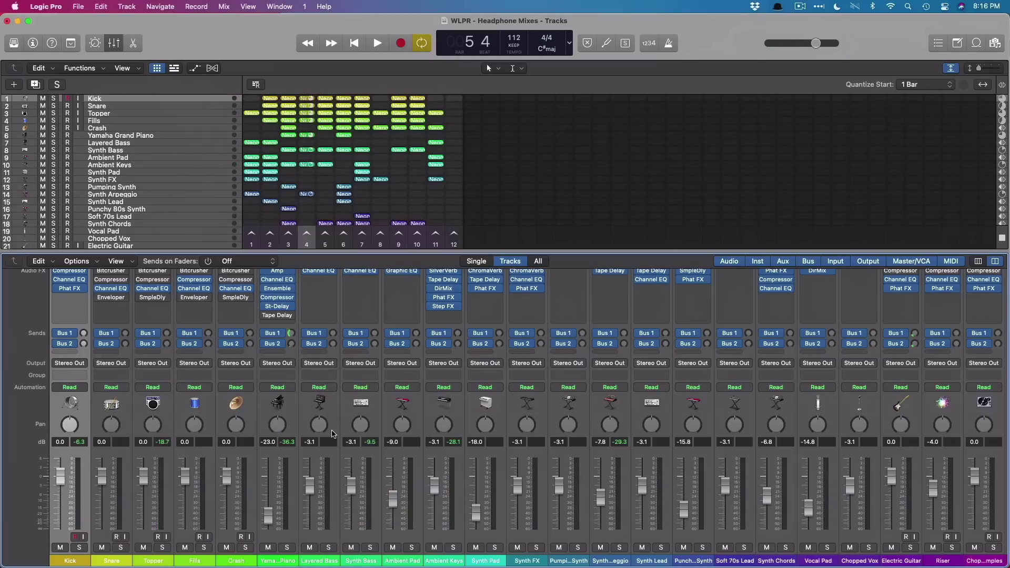
key(super+Tab)
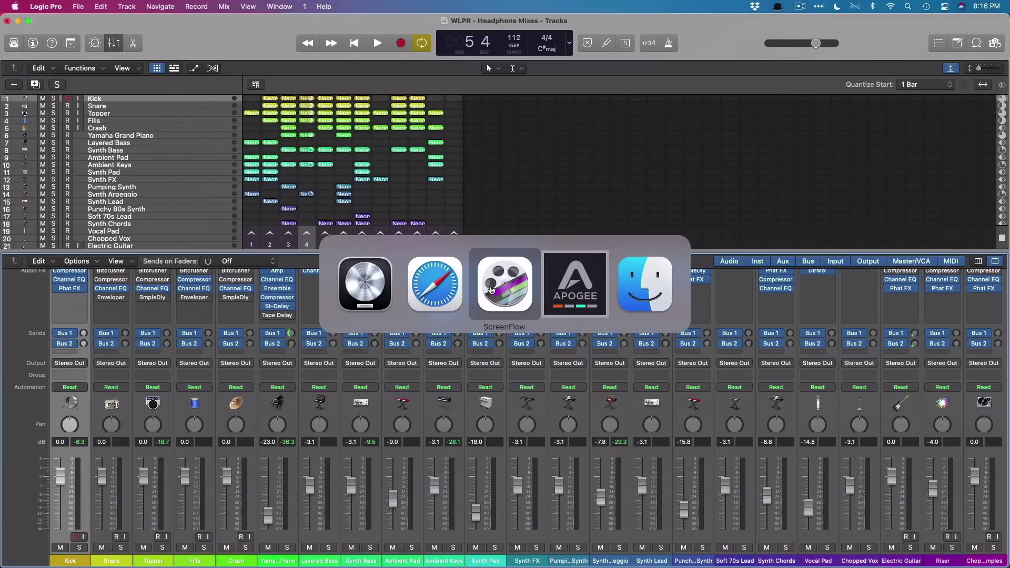
click(453, 275)
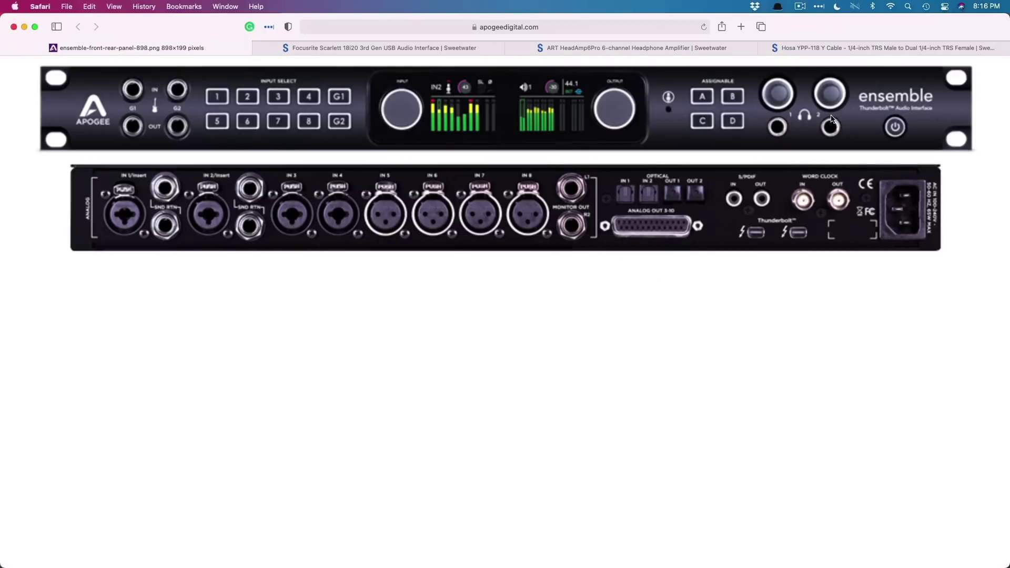
key(super+Tab)
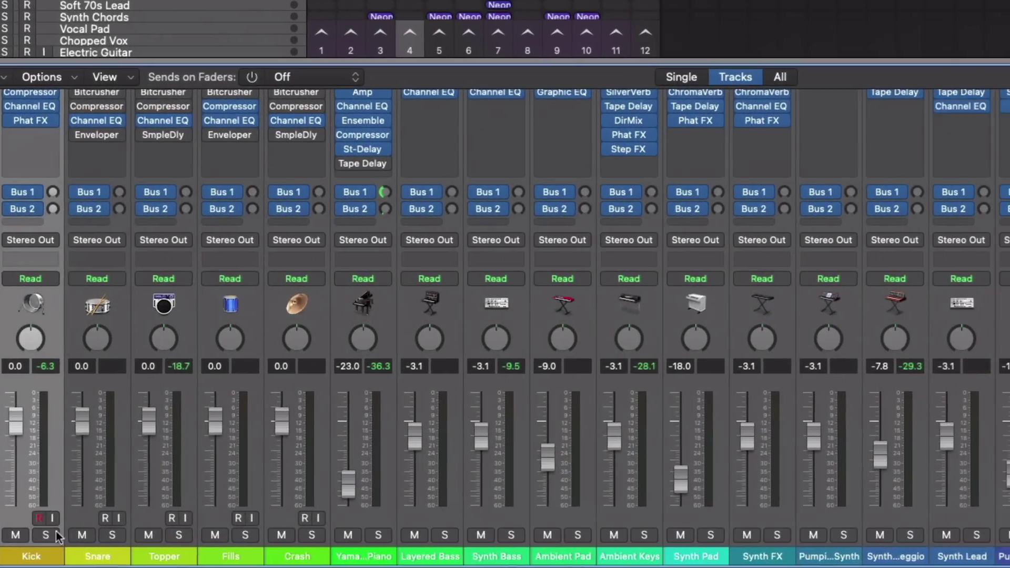
Select all channels through the Delay return and add a send to stereo Output 3-4.
scroll(736, 468, right, 10)
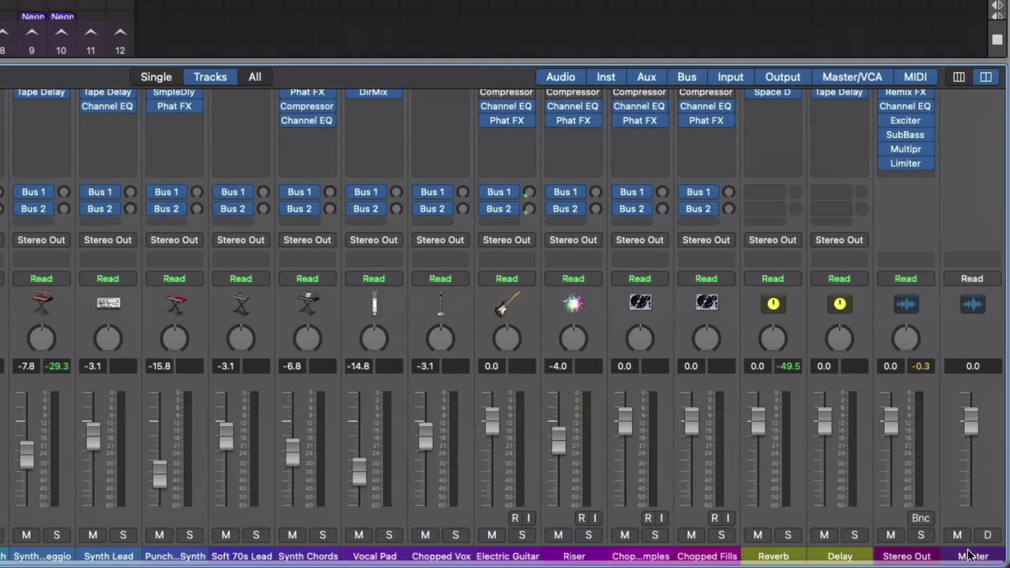
click(859, 553)
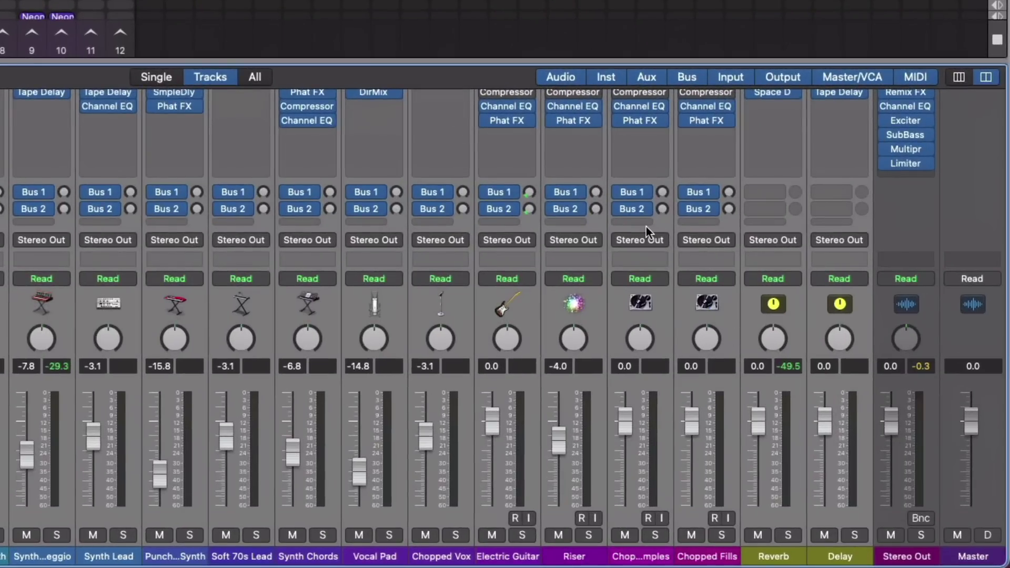
click(645, 222)
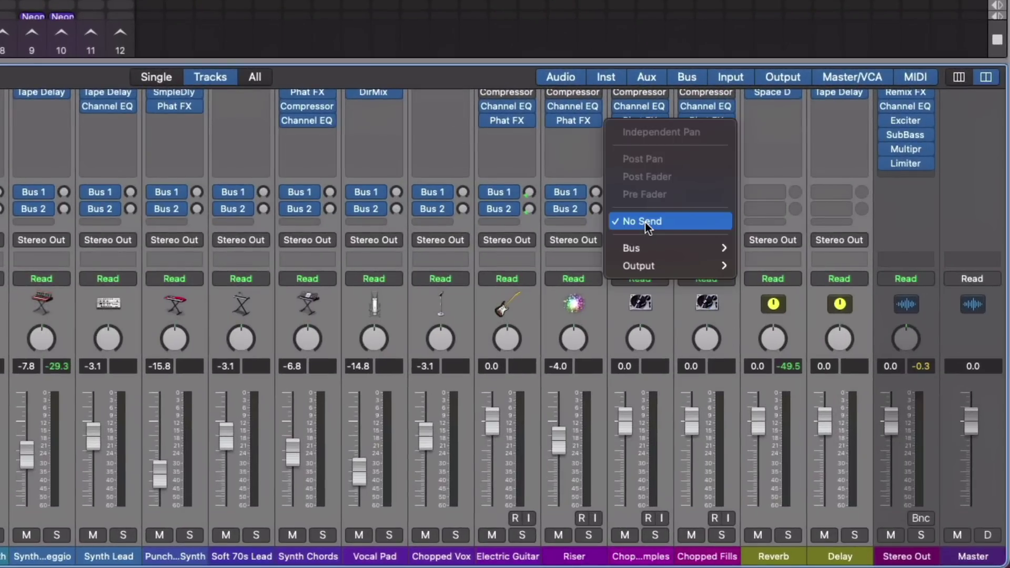
mouse_move(663, 264)
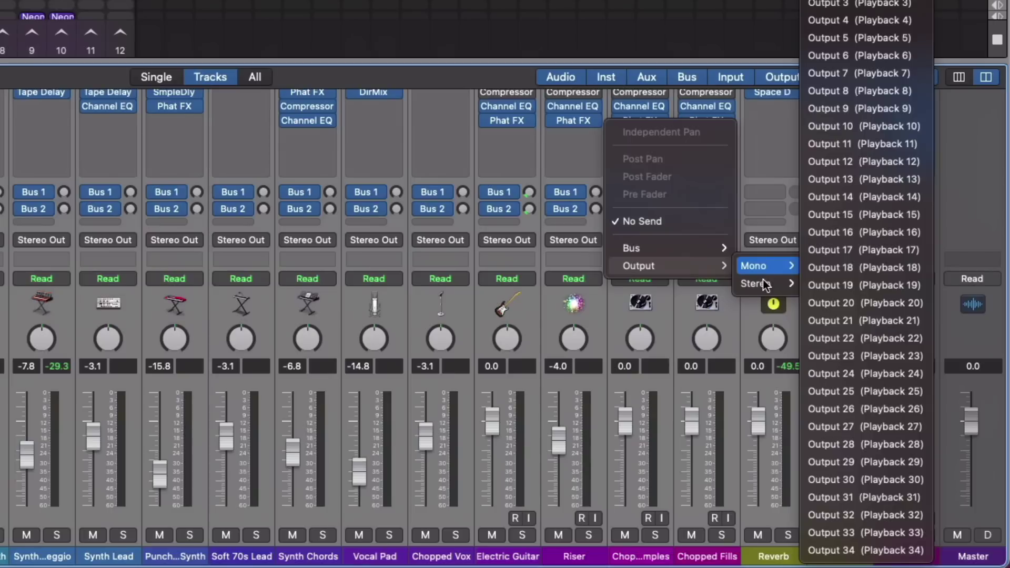
mouse_move(764, 282)
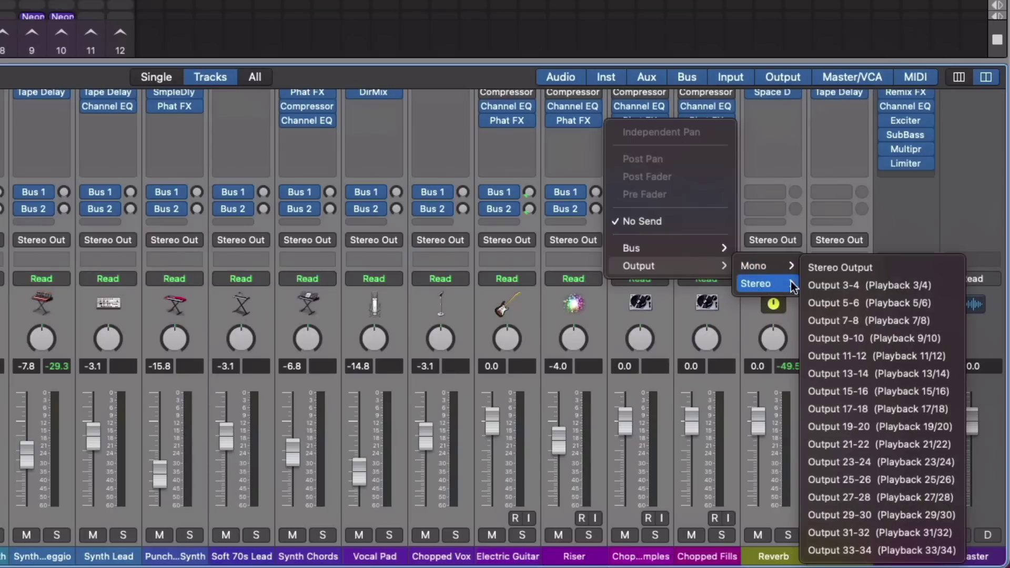
click(838, 281)
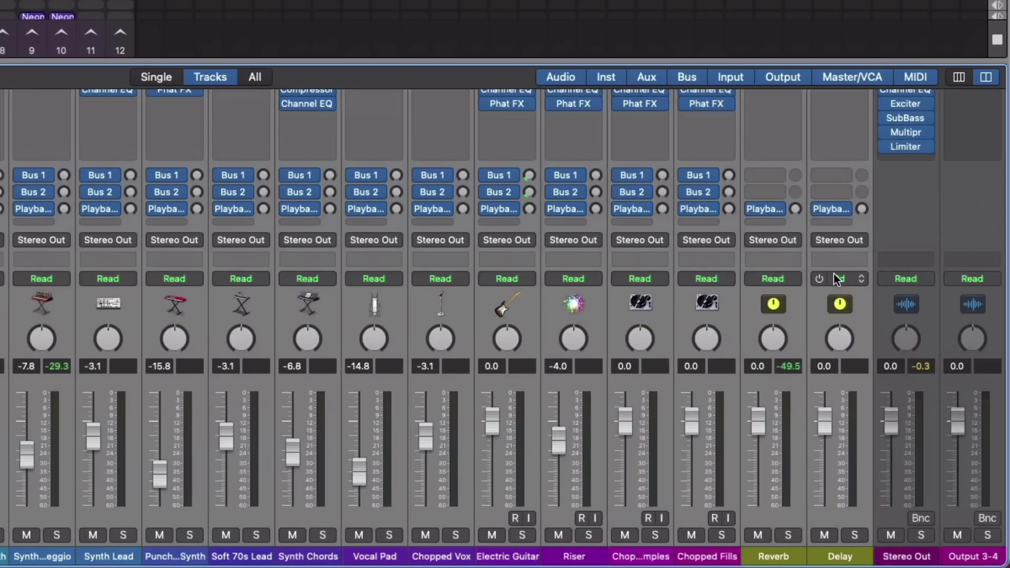
Add another send on the selected channels routed to stereo Output 5-6.
scroll(940, 339, right, 2)
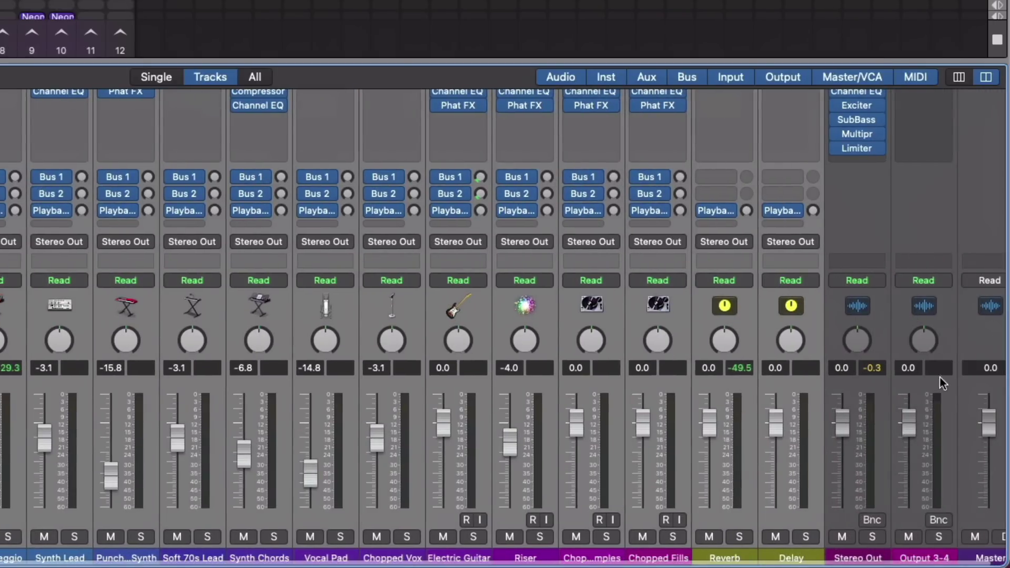
scroll(928, 371, down, 1)
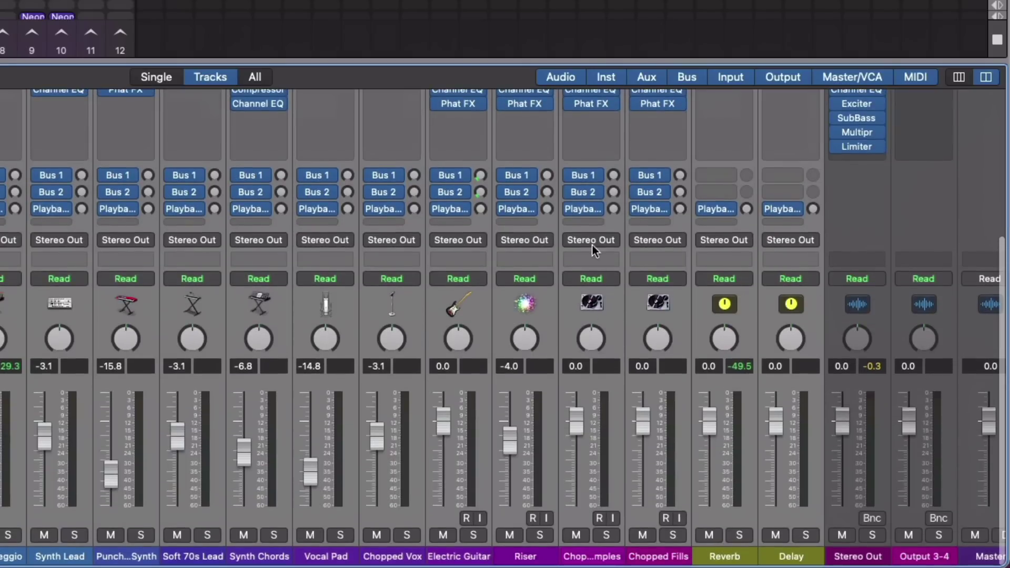
click(592, 218)
mouse_move(657, 265)
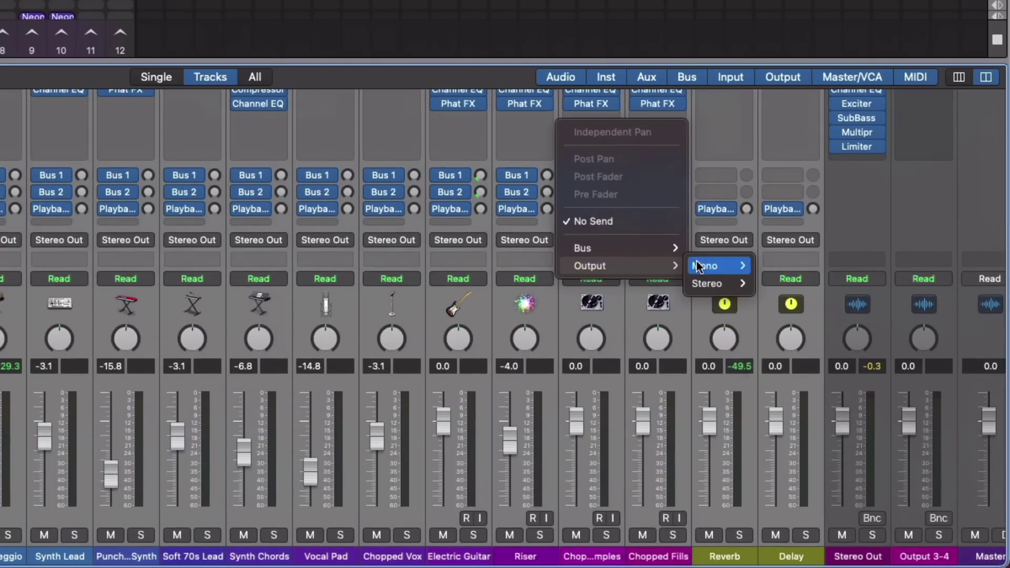
mouse_move(706, 282)
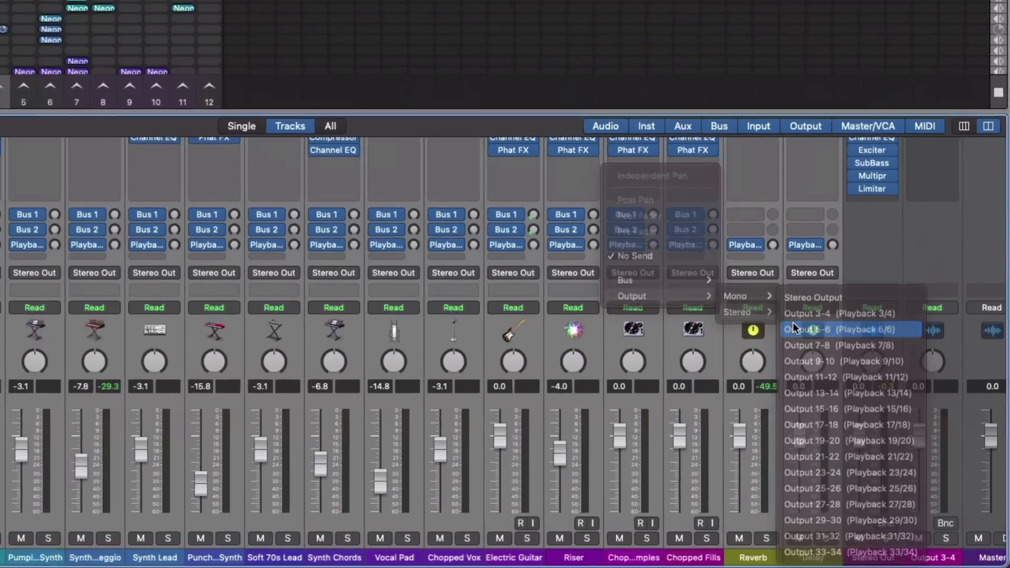
click(768, 302)
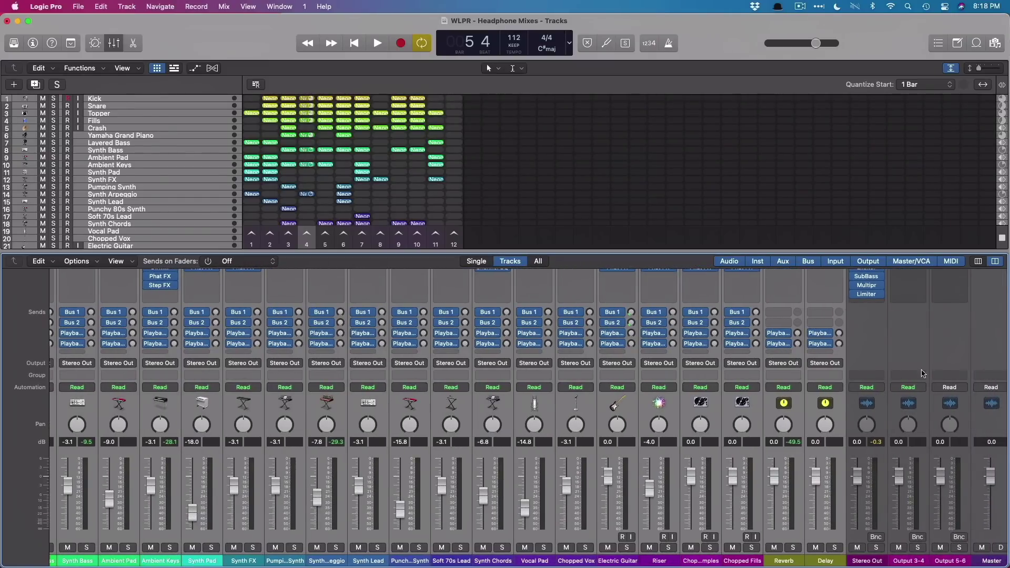
Bring up Apogee Control and check the HP1 and HP2 sources, leaving HP2 on Playback 5-6.
drag(1009, 371, 868, 358)
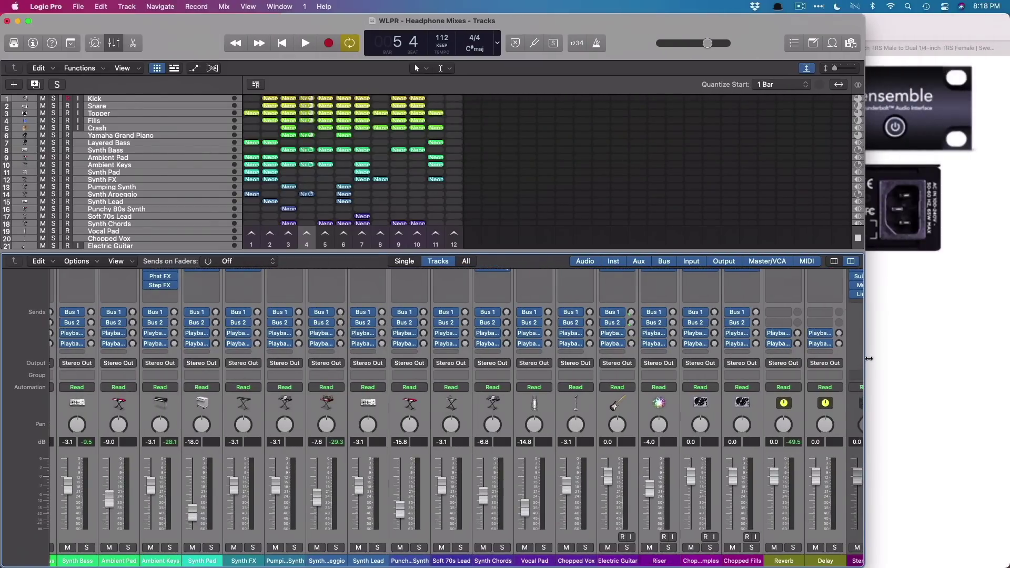
key(super+Tab)
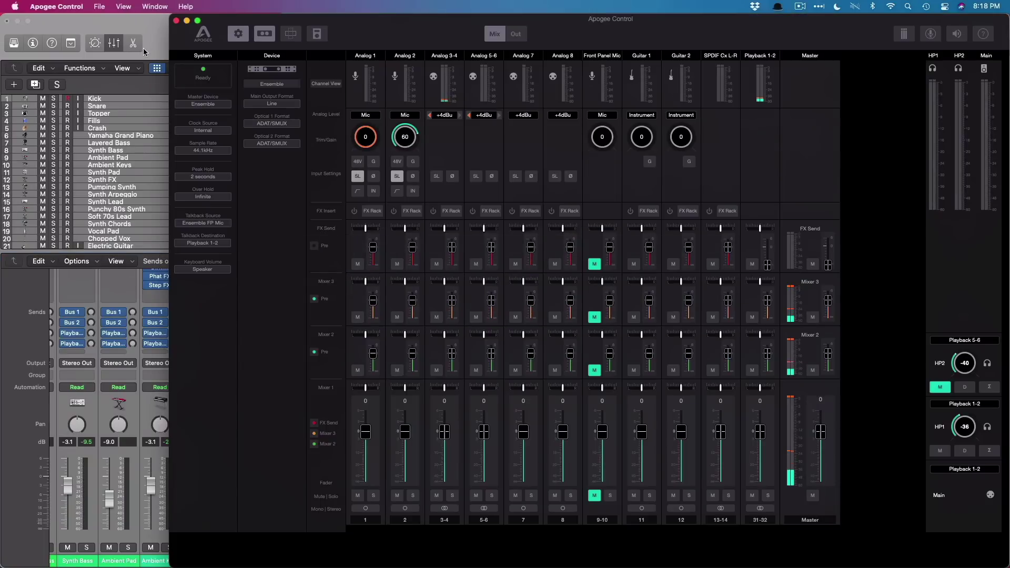
click(148, 30)
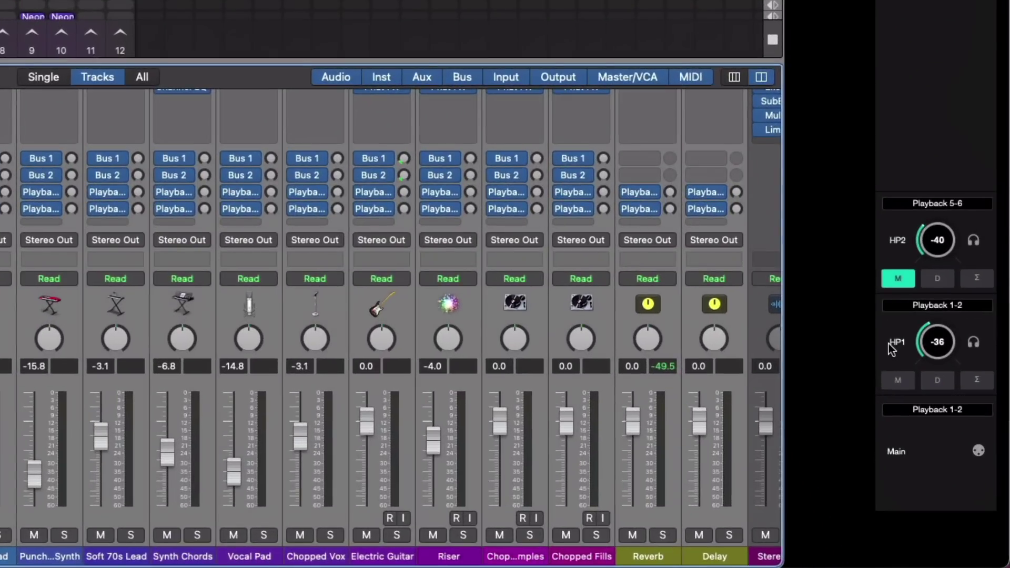
click(931, 309)
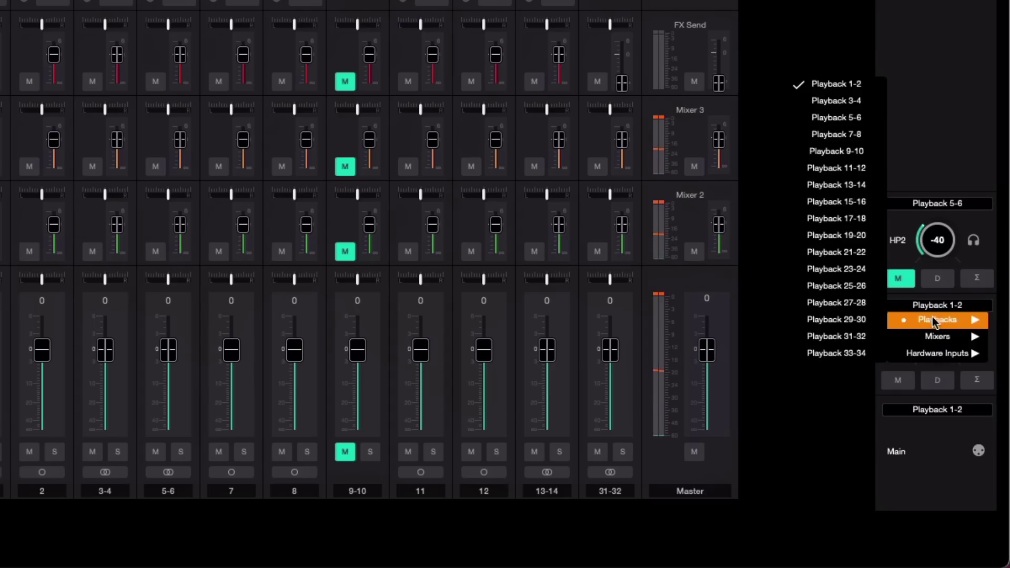
mouse_move(935, 324)
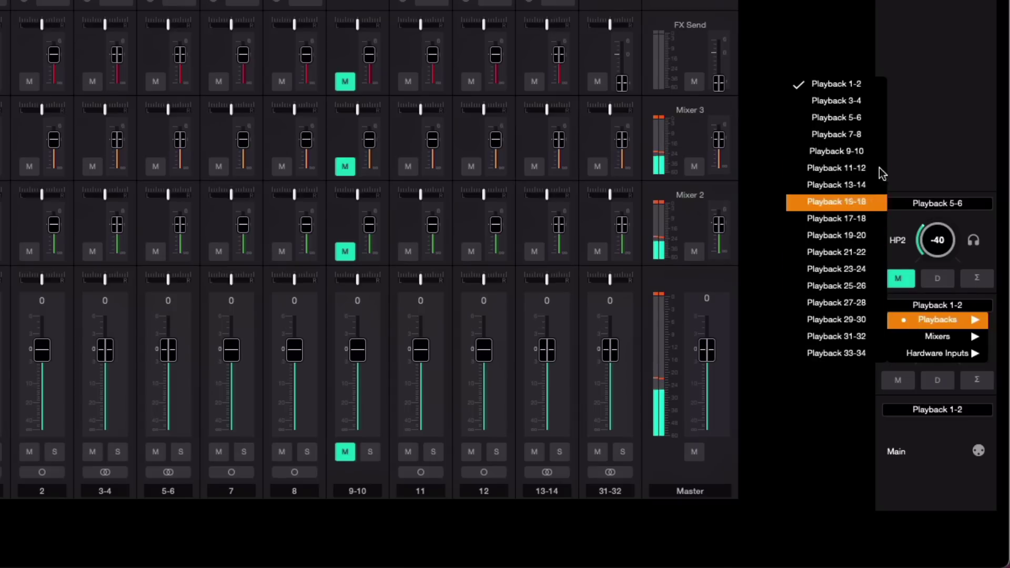
click(952, 121)
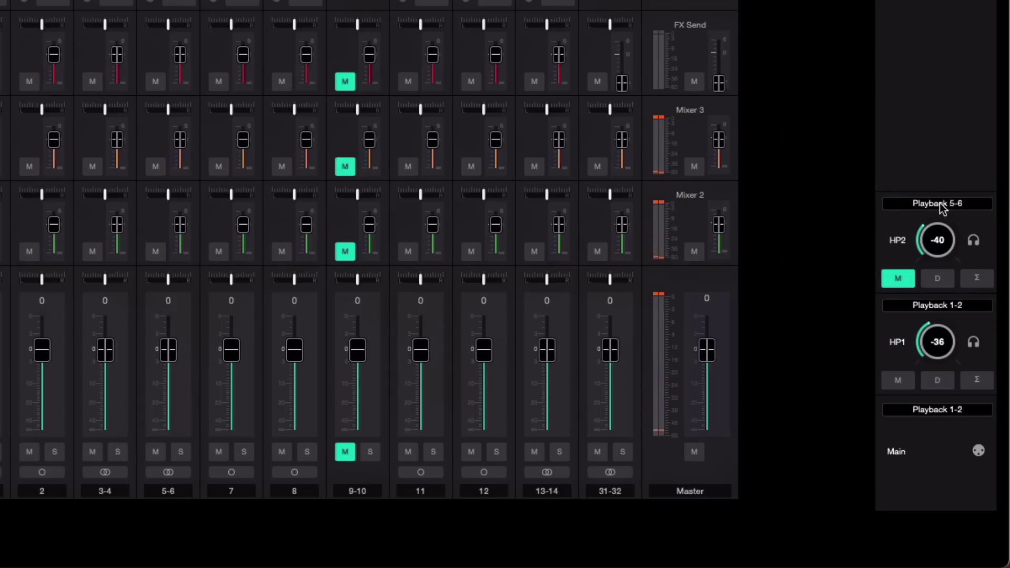
click(940, 206)
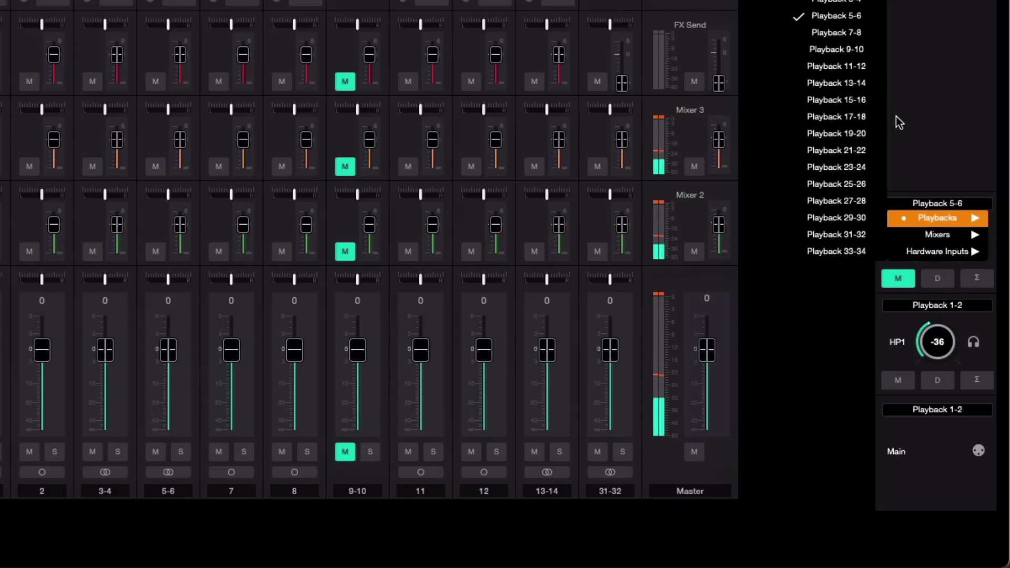
click(761, 117)
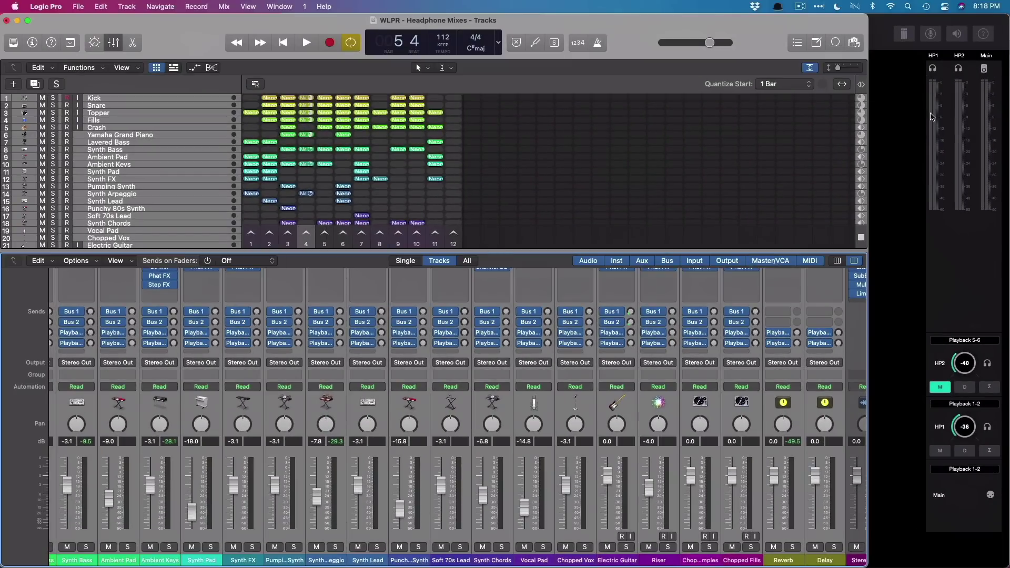
Set HP1's source to Playback 3-4 and return to Logic Pro.
click(976, 404)
mouse_move(972, 413)
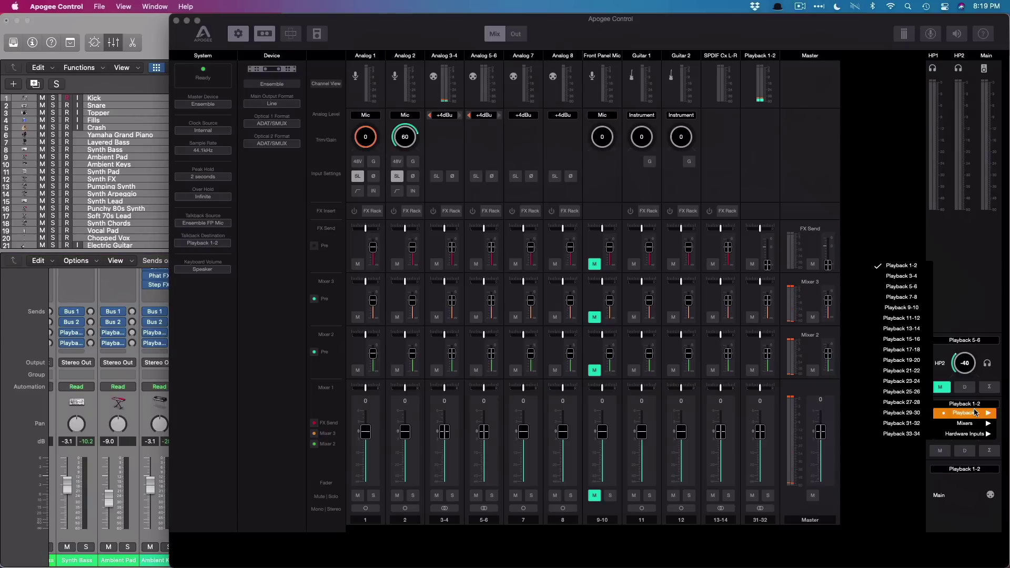
click(915, 278)
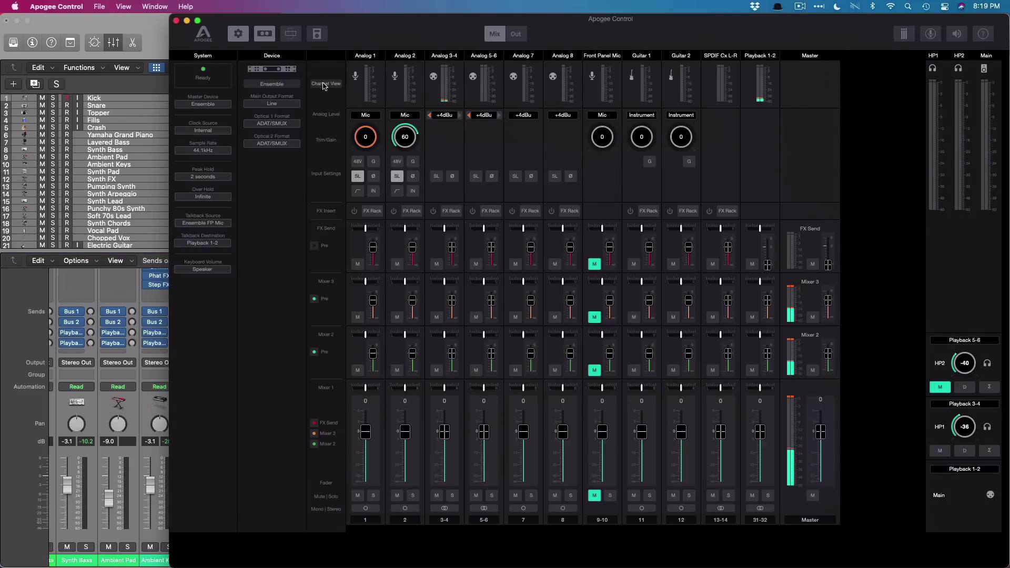
click(146, 165)
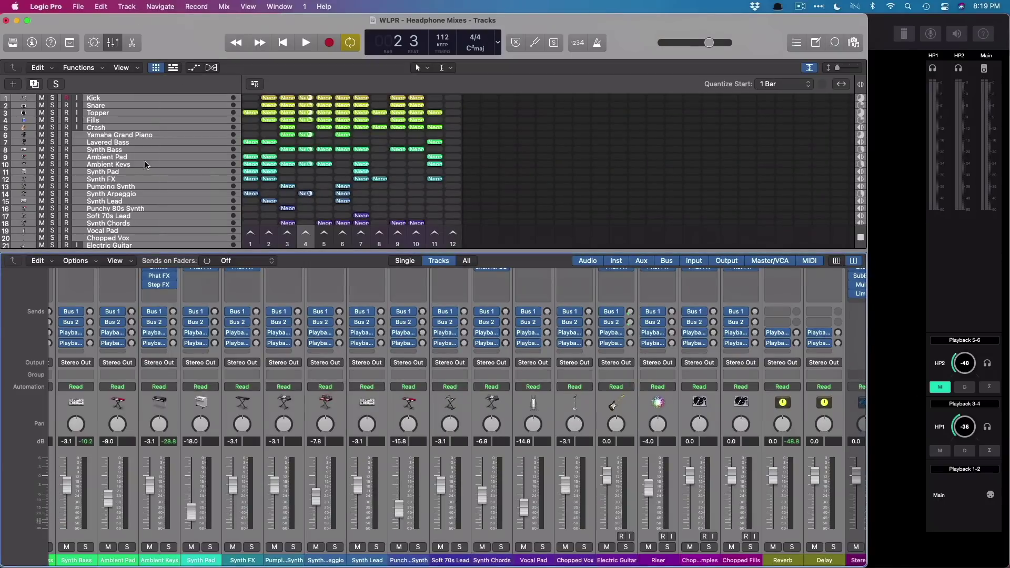
Reset all channels' Output 3-4 and 5-6 send levels to 0 dB and audition the playback.
click(195, 333)
click(189, 295)
click(195, 332)
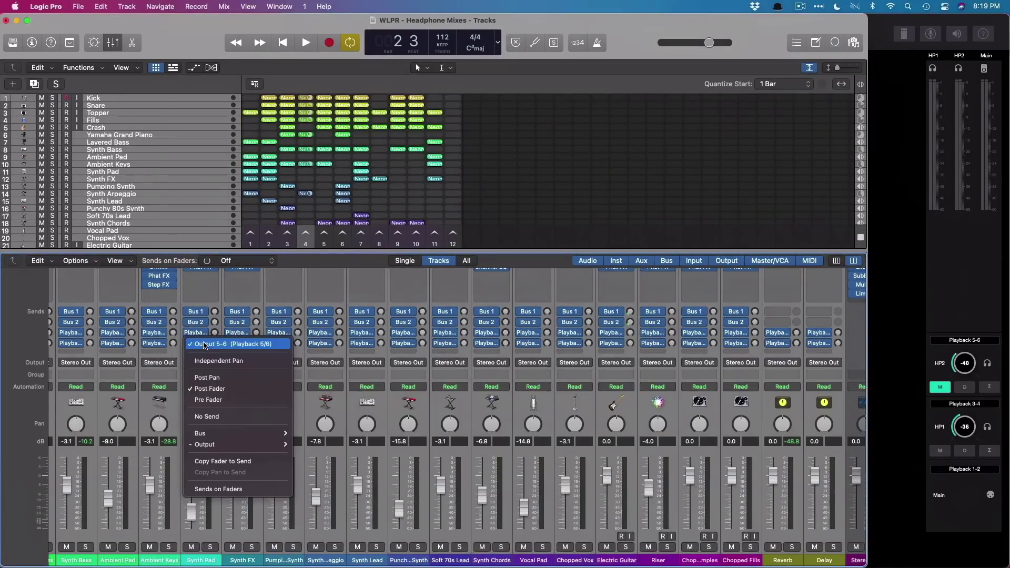
click(231, 333)
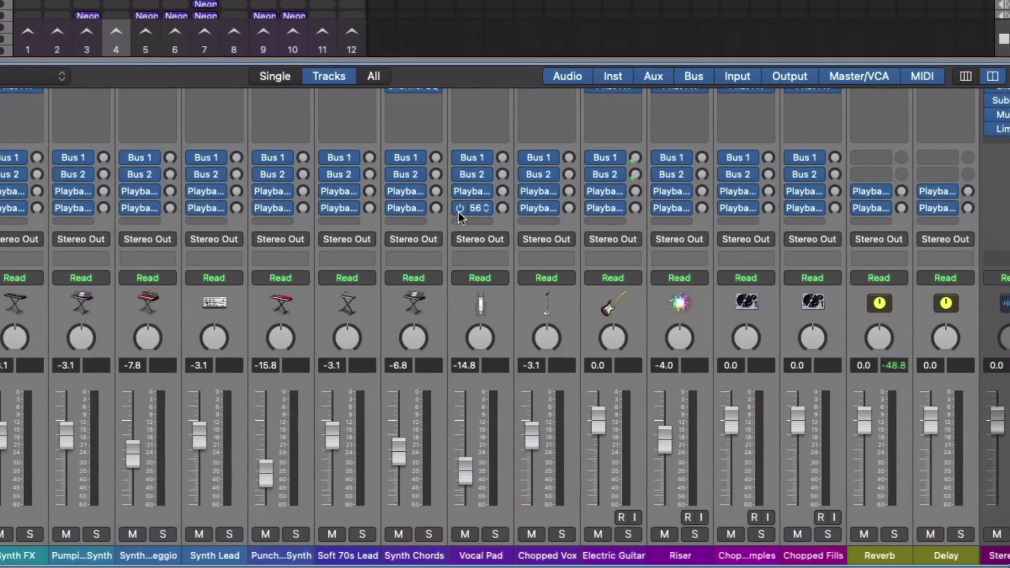
alt+click(436, 191)
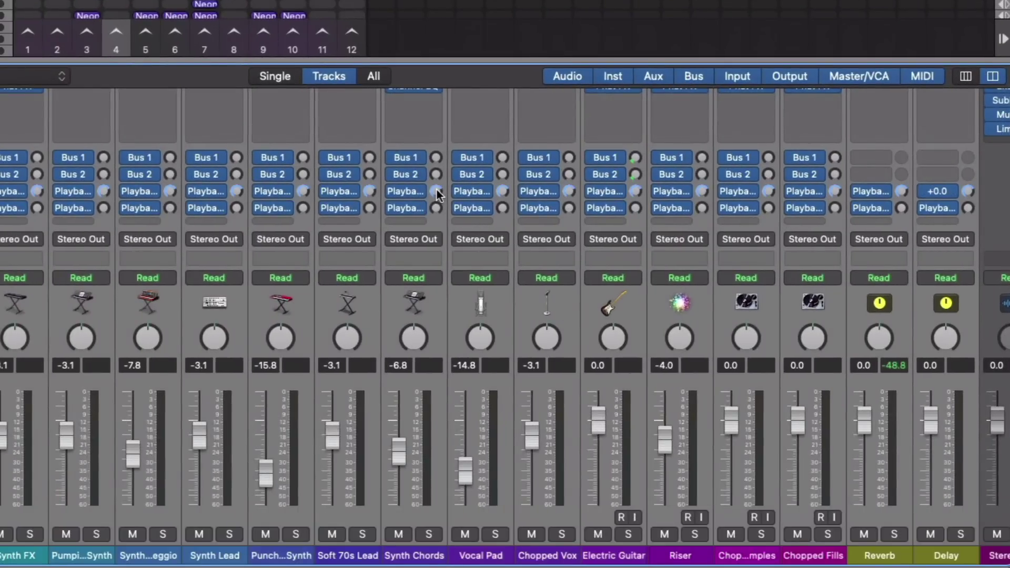
alt+click(435, 208)
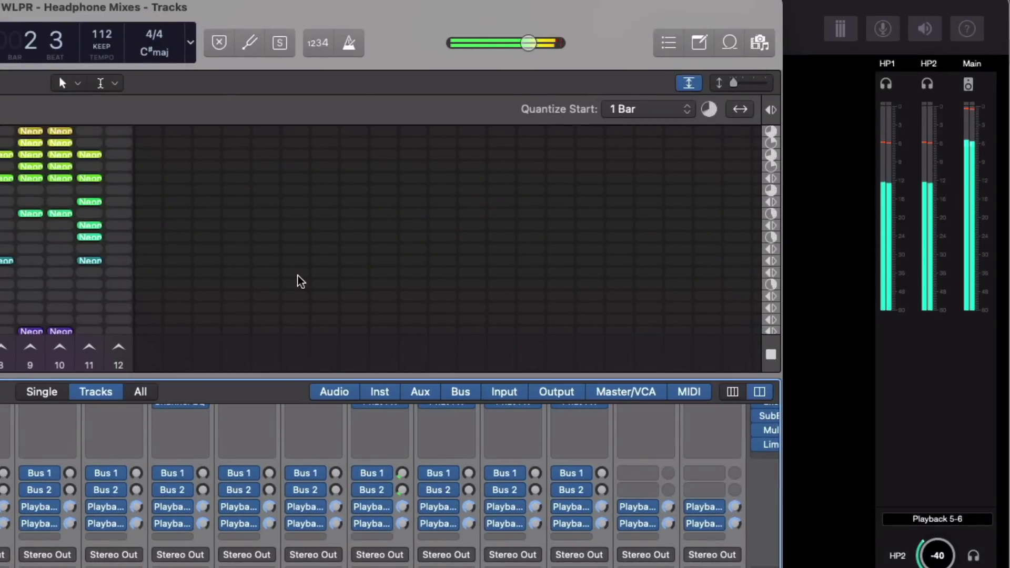
key(space)
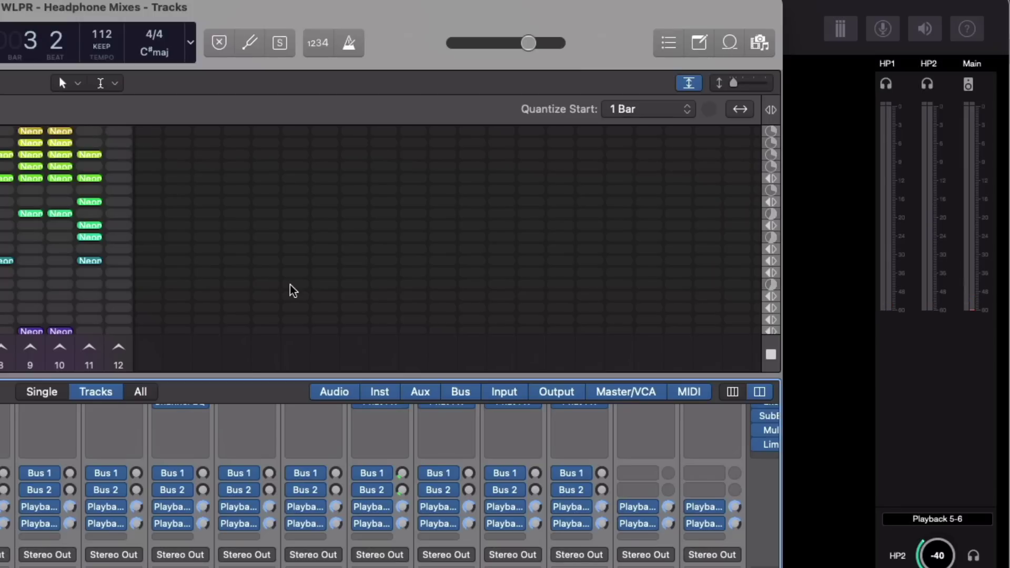
scroll(251, 440, right, 4)
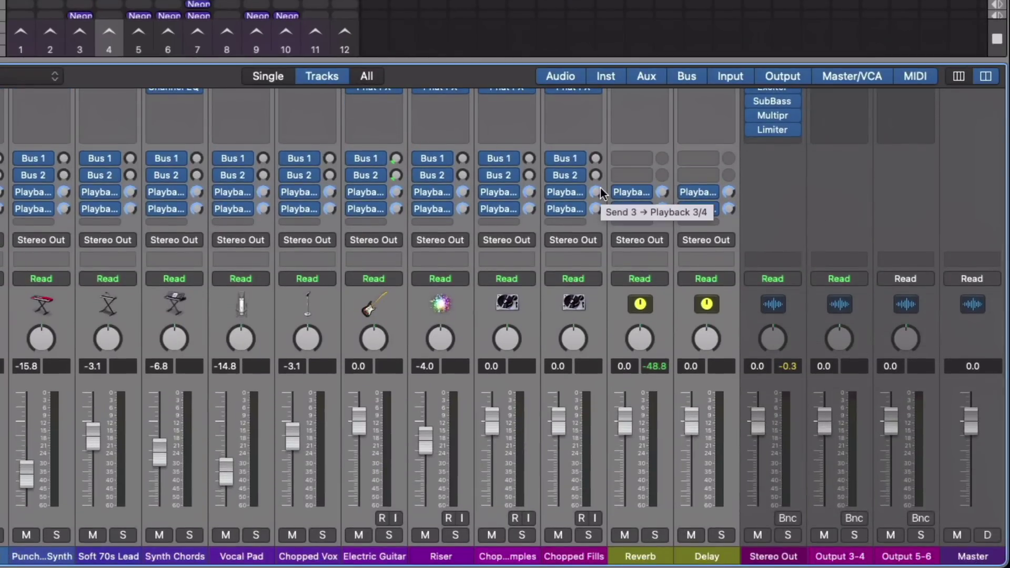
Copy Stereo Out's Remix FX, Channel EQ, Exciter and remaining plug-ins through Limiter onto Output 3-4 and 5-6.
scroll(779, 178, up, 3)
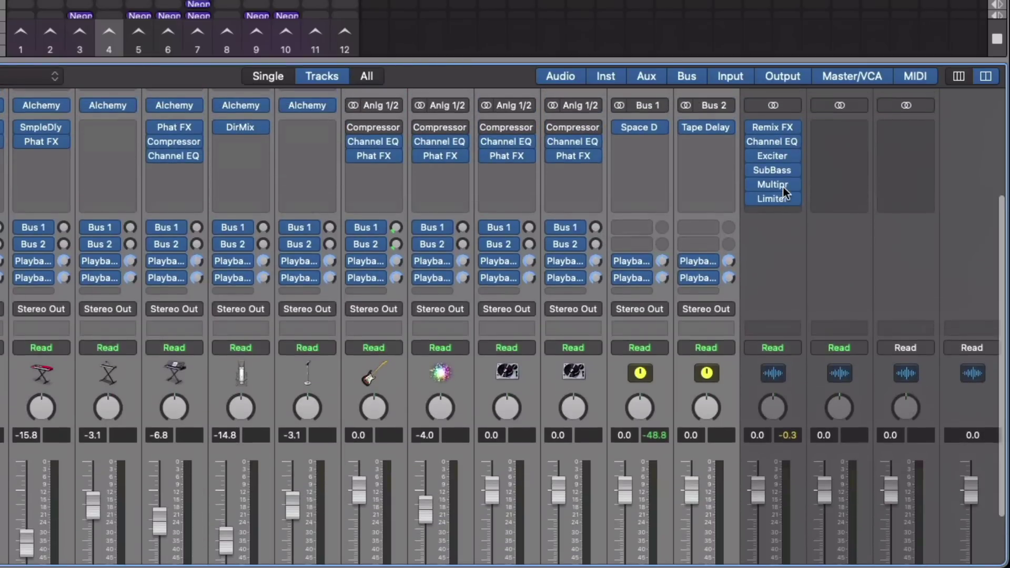
mouse_move(765, 189)
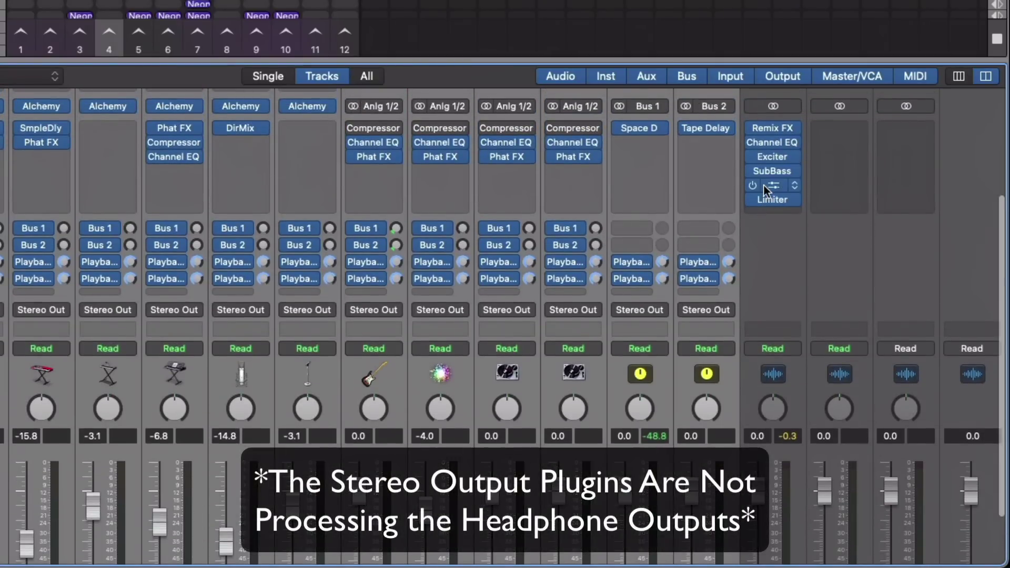
scroll(764, 197, down, 2)
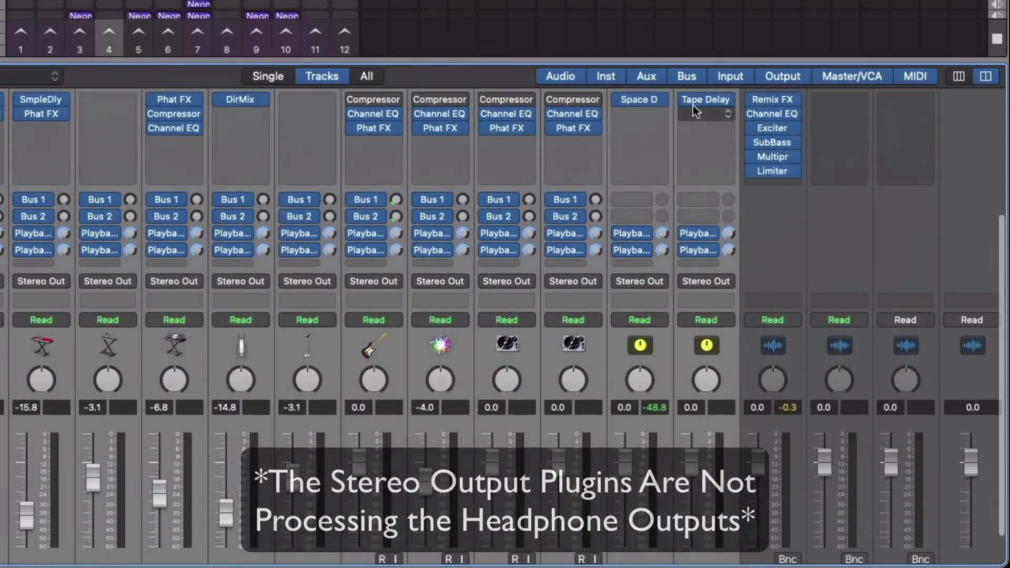
scroll(780, 168, down, 1)
scroll(781, 169, up, 3)
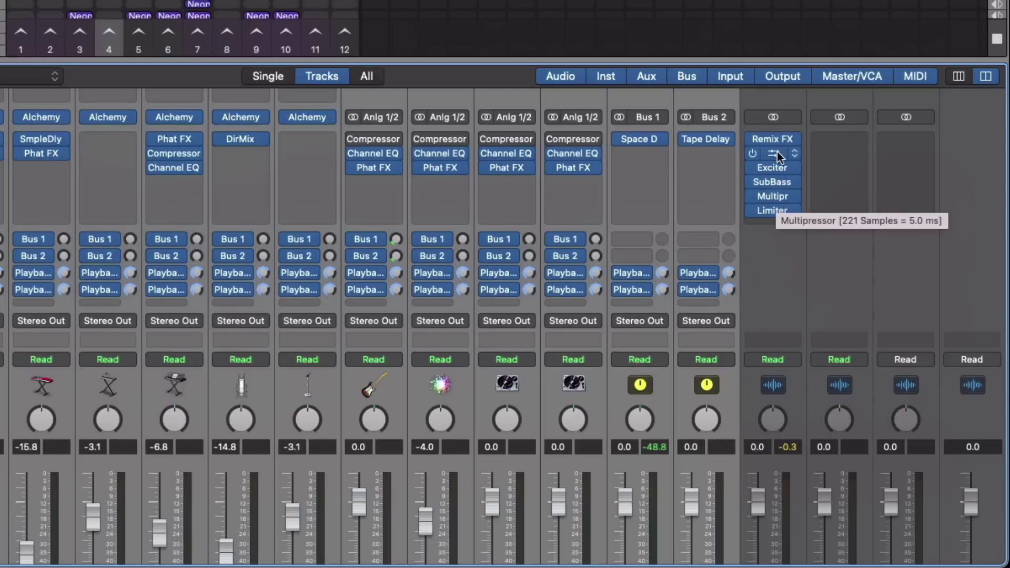
drag(772, 139, 904, 140)
drag(769, 159, 837, 156)
drag(766, 165, 850, 186)
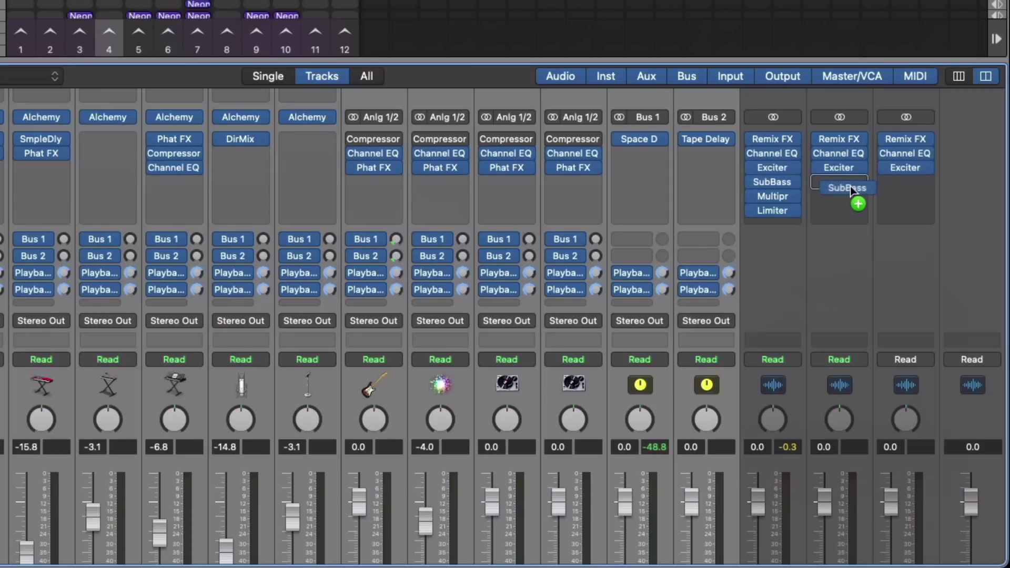
drag(926, 185, 926, 185)
drag(772, 195, 839, 195)
drag(772, 195, 905, 196)
scroll(877, 234, down, 4)
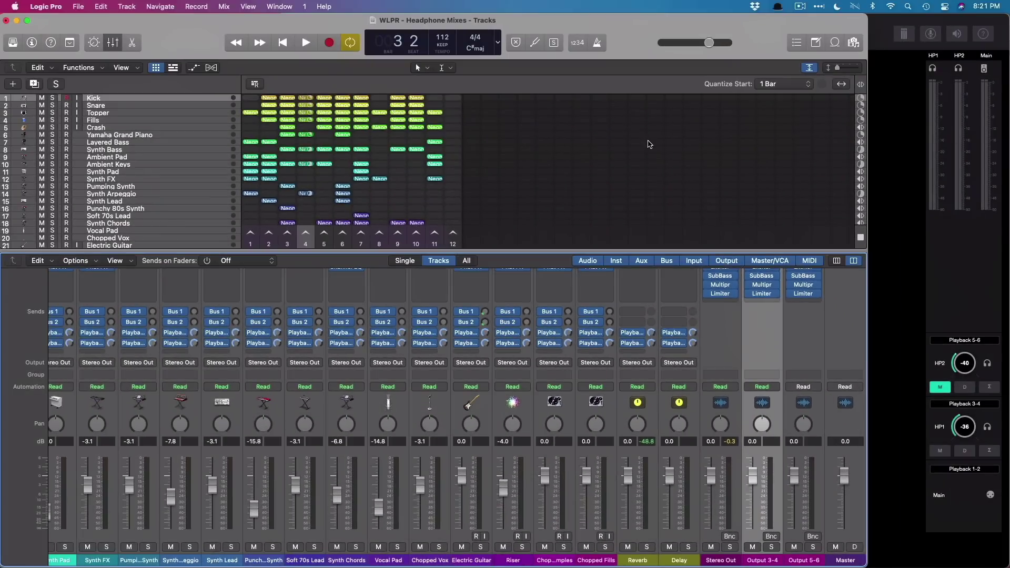
key(space)
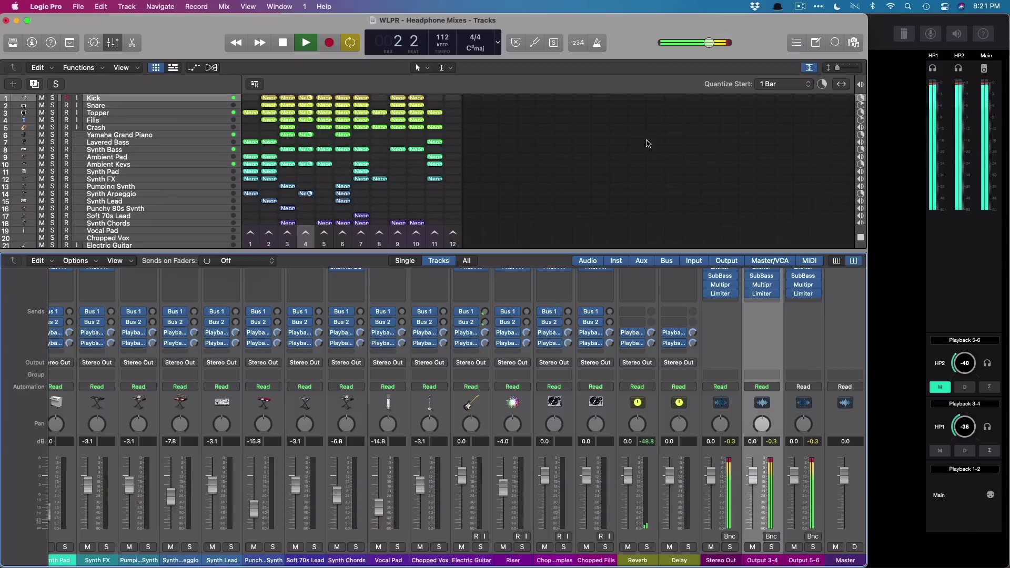
key(space)
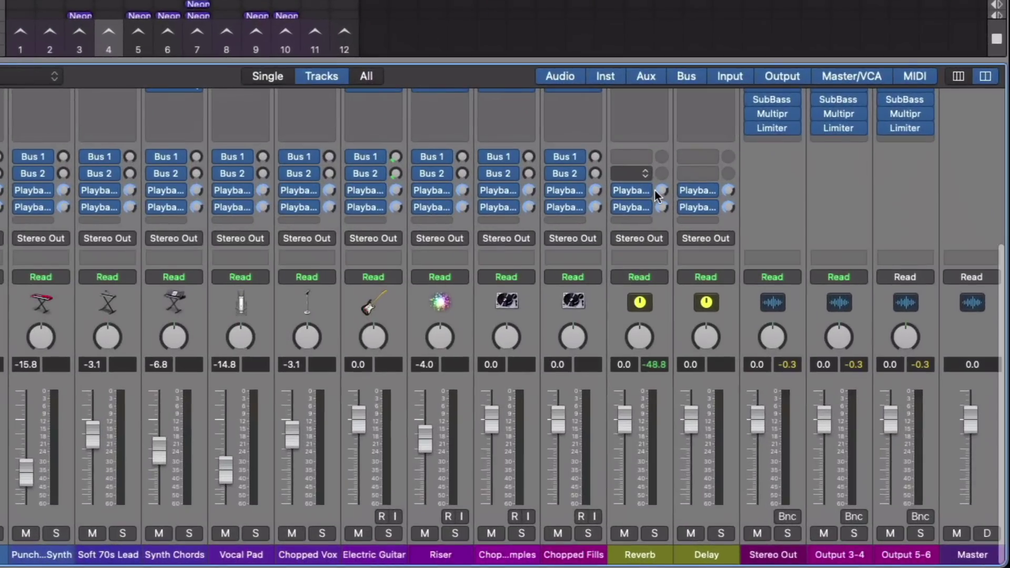
mouse_move(637, 334)
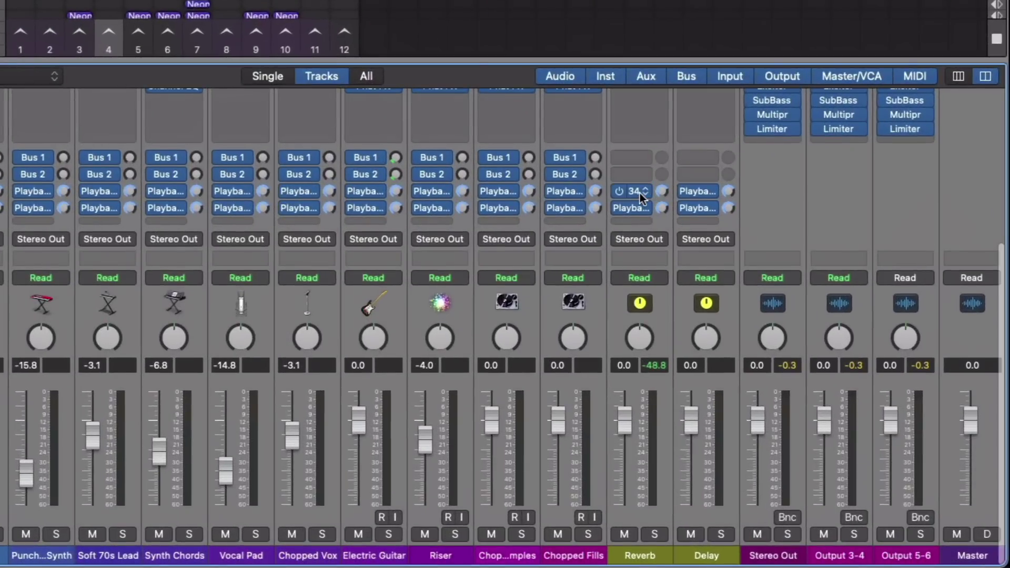
click(640, 194)
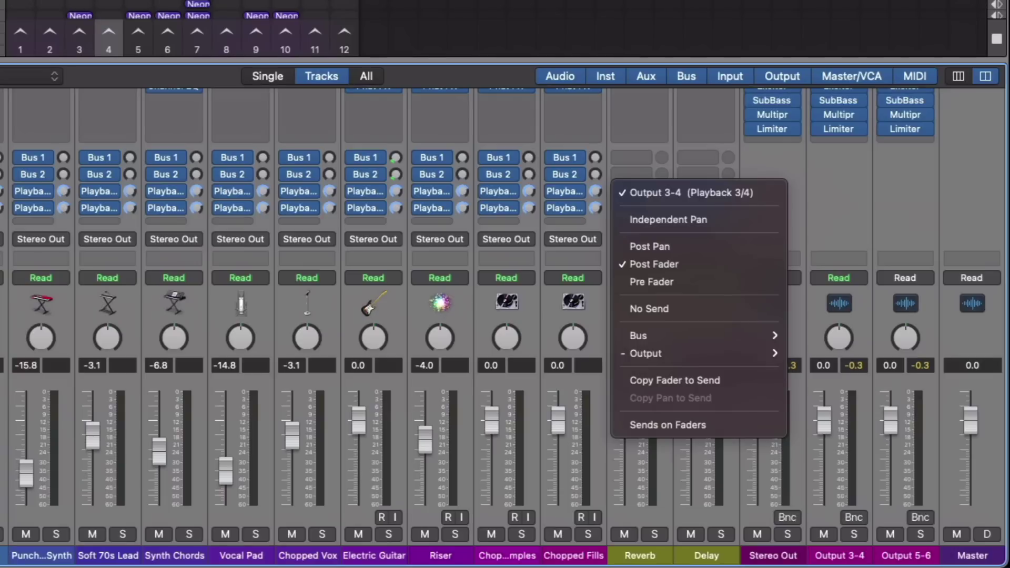
key(Escape)
scroll(503, 326, left, 15)
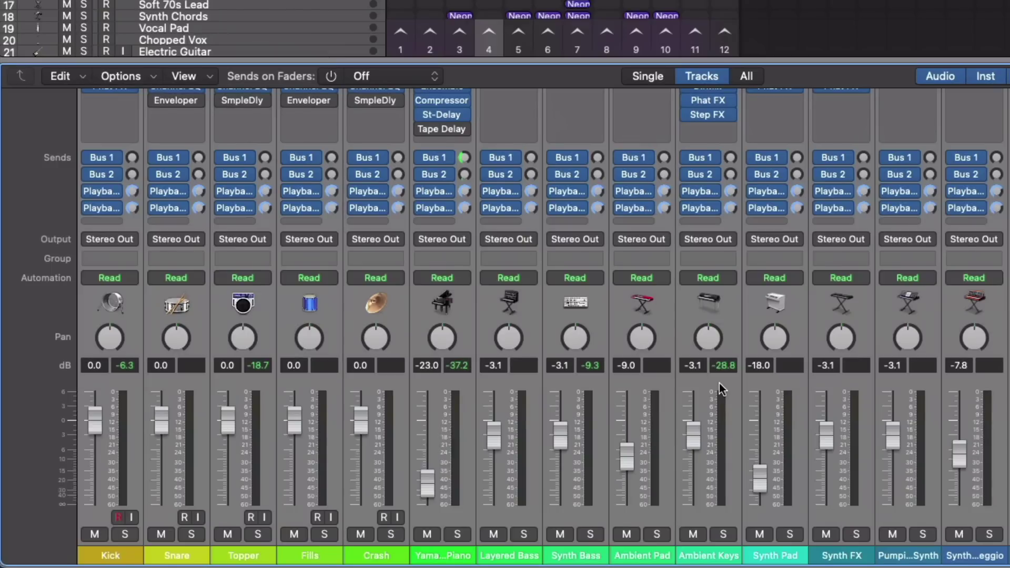
Select the Kick channel, start playback, and lower then reset its fader to 0 dB.
click(108, 533)
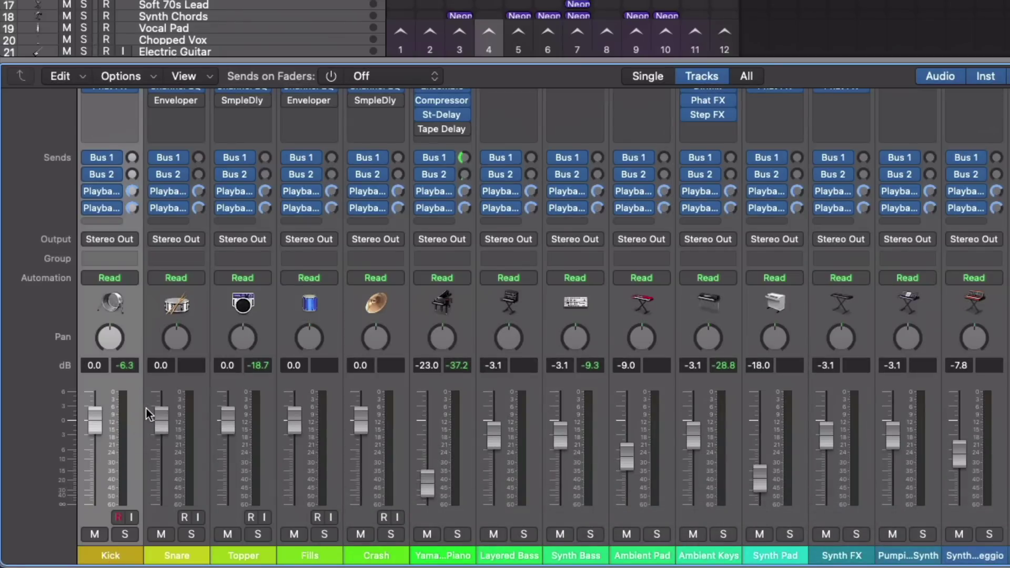
key(space)
drag(96, 418, 93, 468)
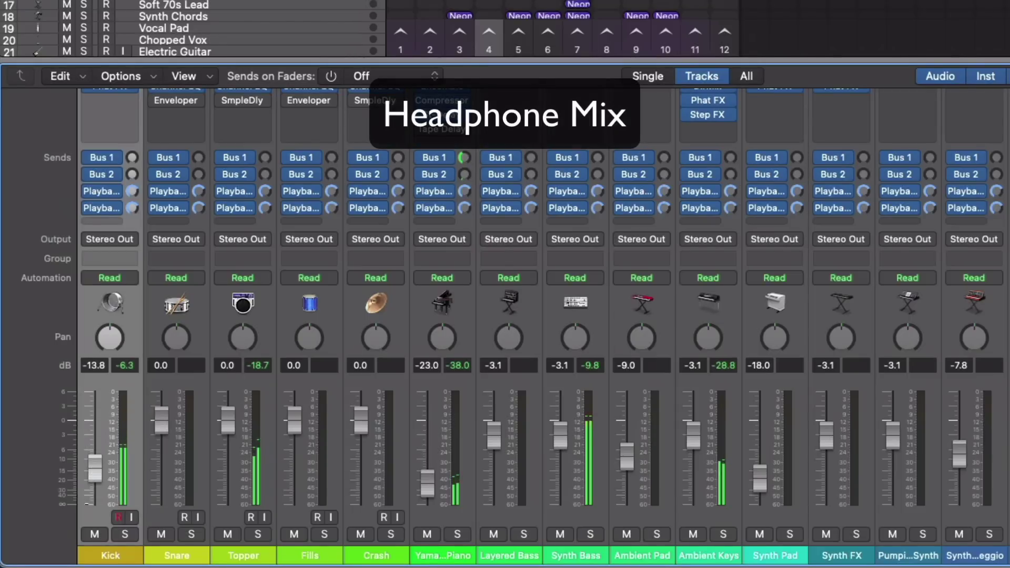
alt+click(92, 468)
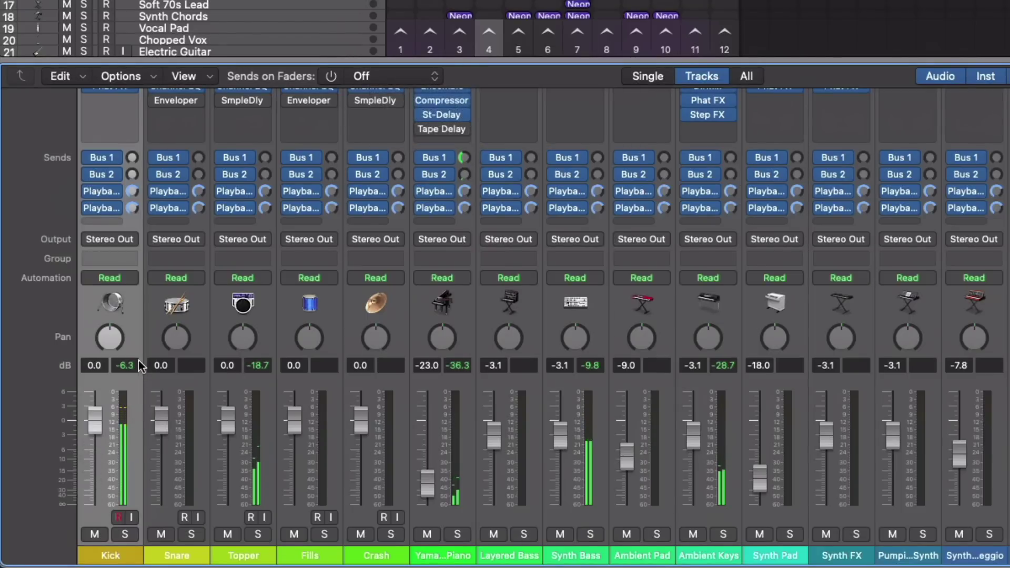
Make Kick's Output 3-4 send pre-fader, then test by pulling the fader down and resetting it to 0 dB.
click(116, 191)
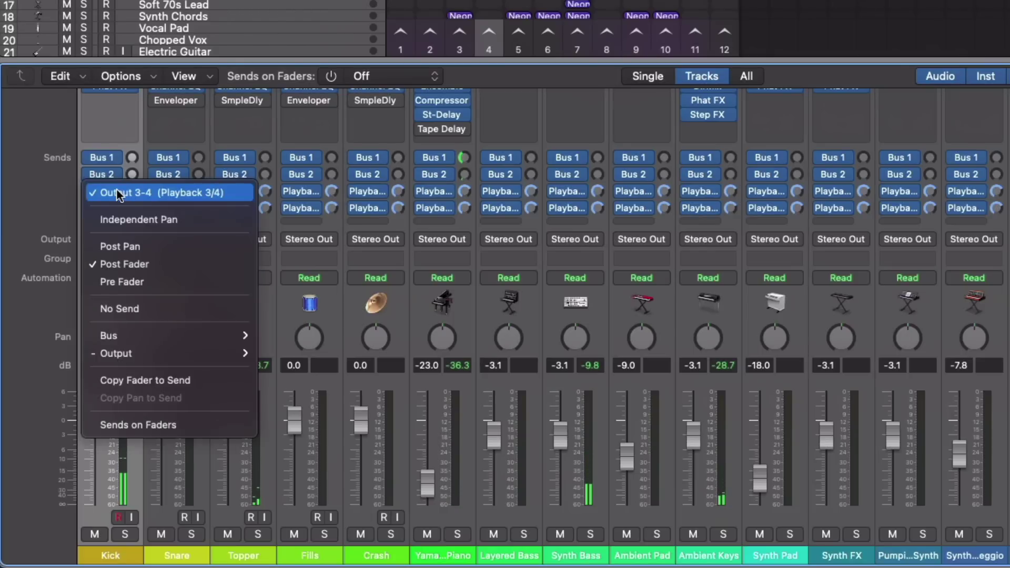
click(147, 276)
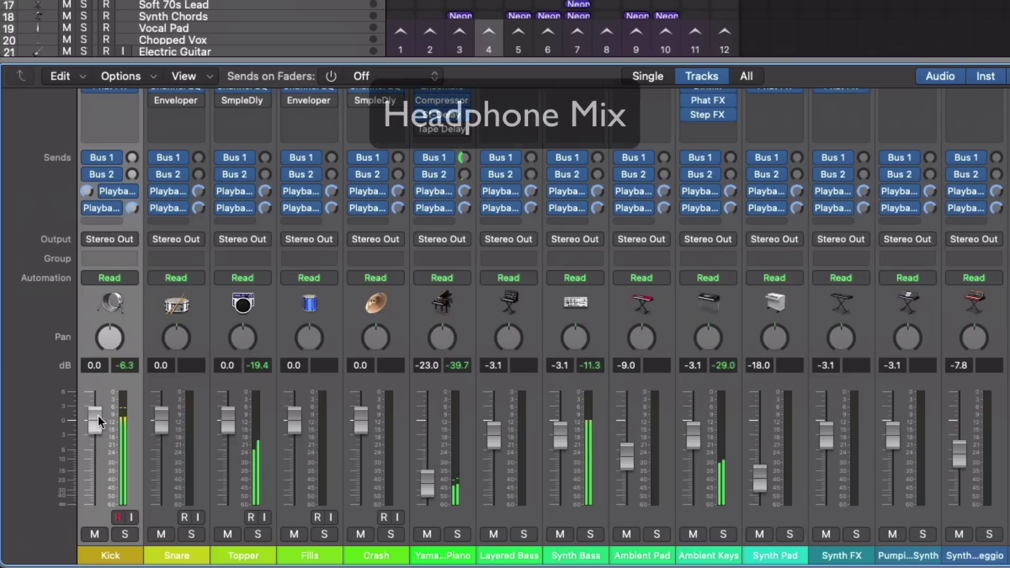
drag(98, 415, 102, 547)
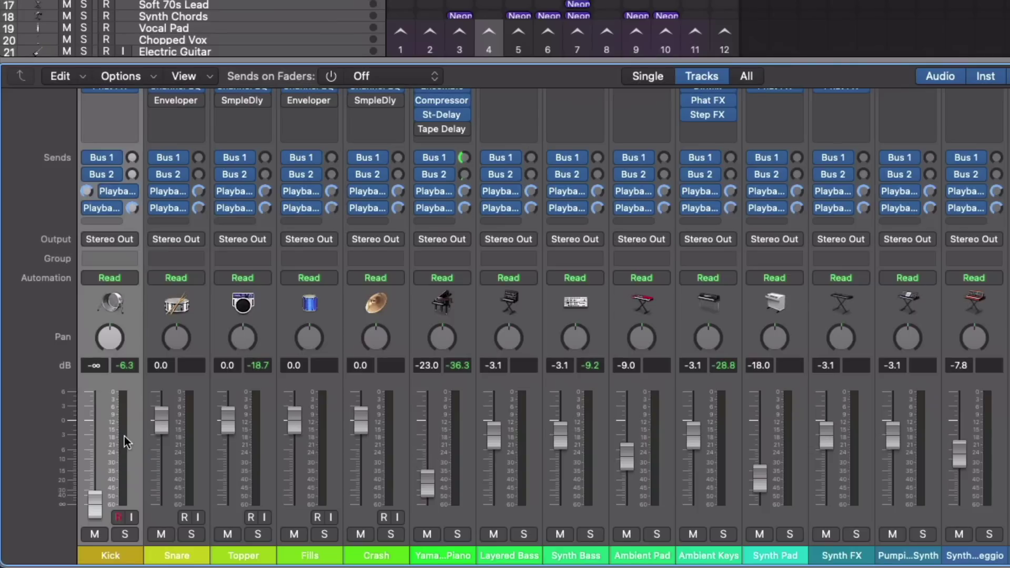
alt+click(100, 491)
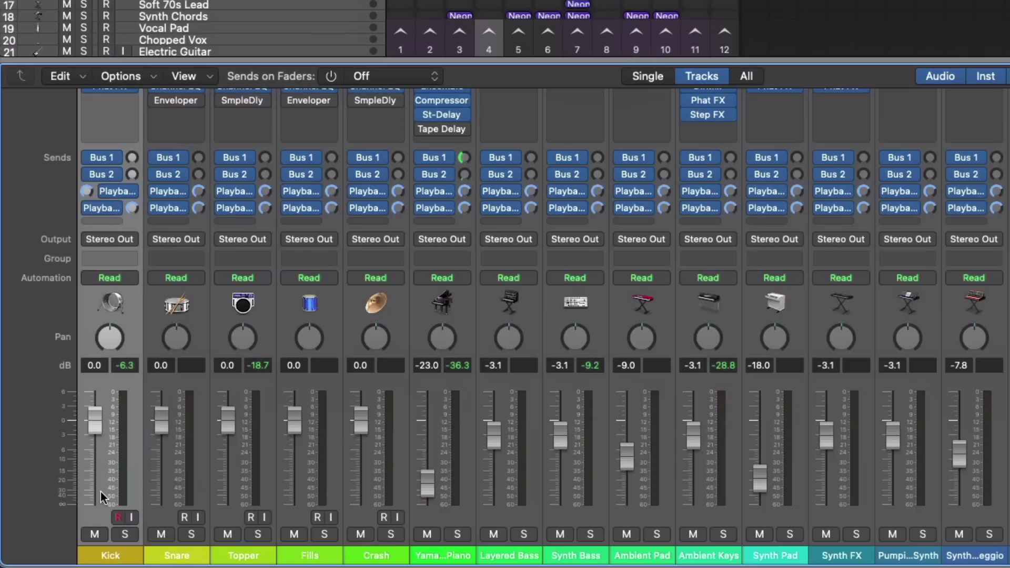
Select all strips, set both Output 3-4 and Output 5-6 sends to Pre Fader, and play.
key(super+a)
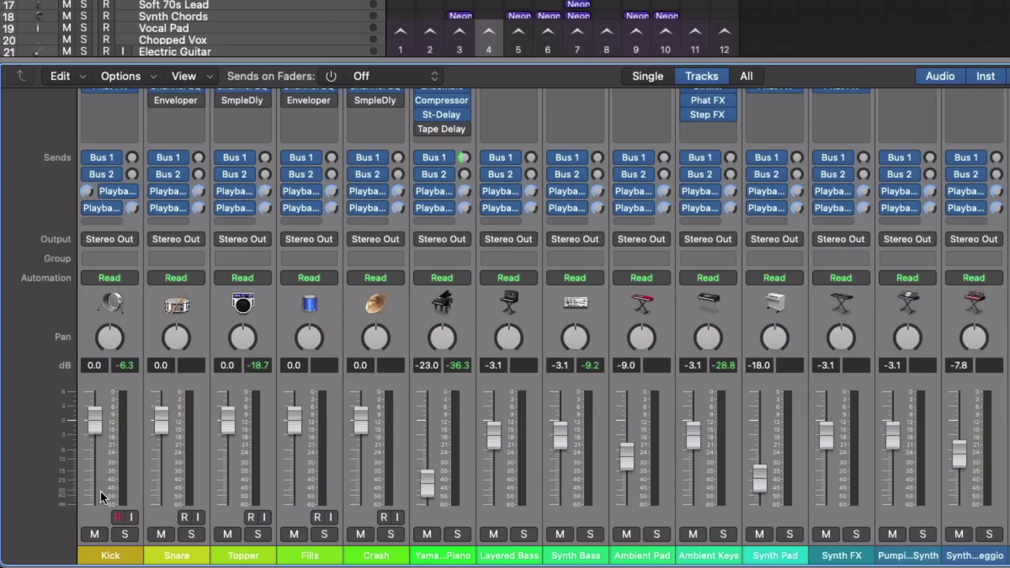
click(122, 192)
click(134, 279)
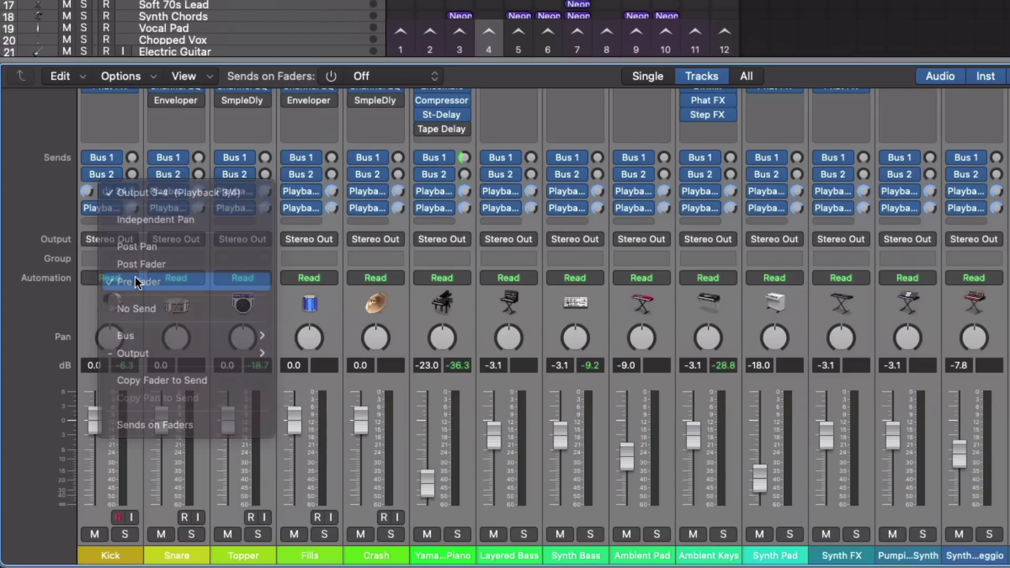
click(118, 208)
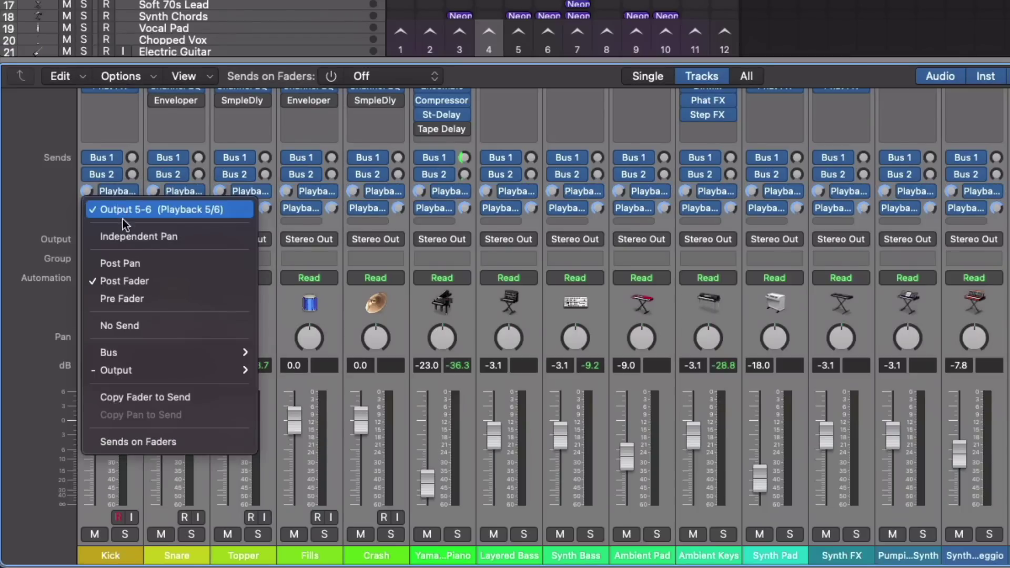
click(135, 294)
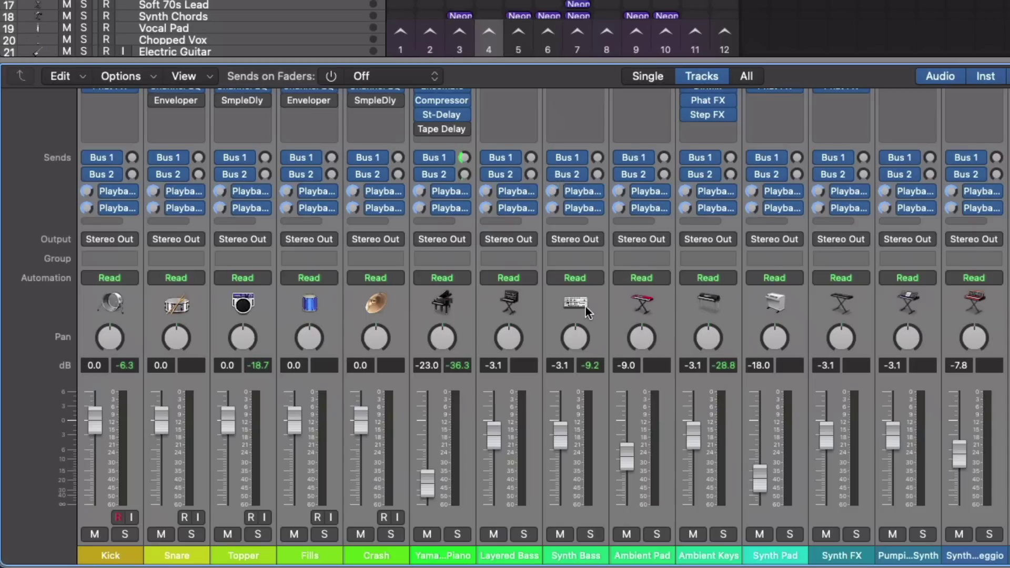
key(space)
Copy every channel's fader level into its Output 3-4 headphone send.
click(374, 188)
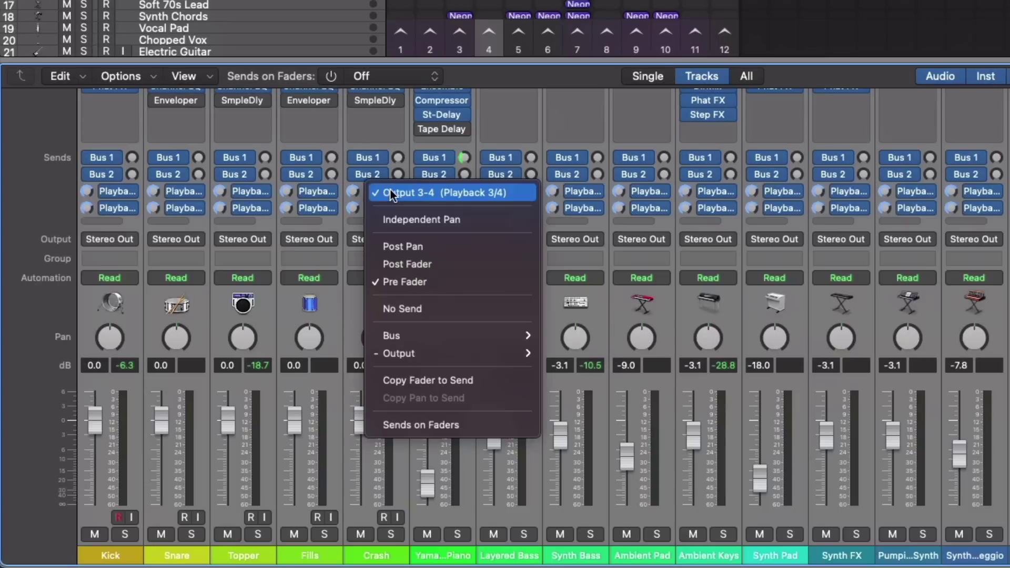
click(386, 192)
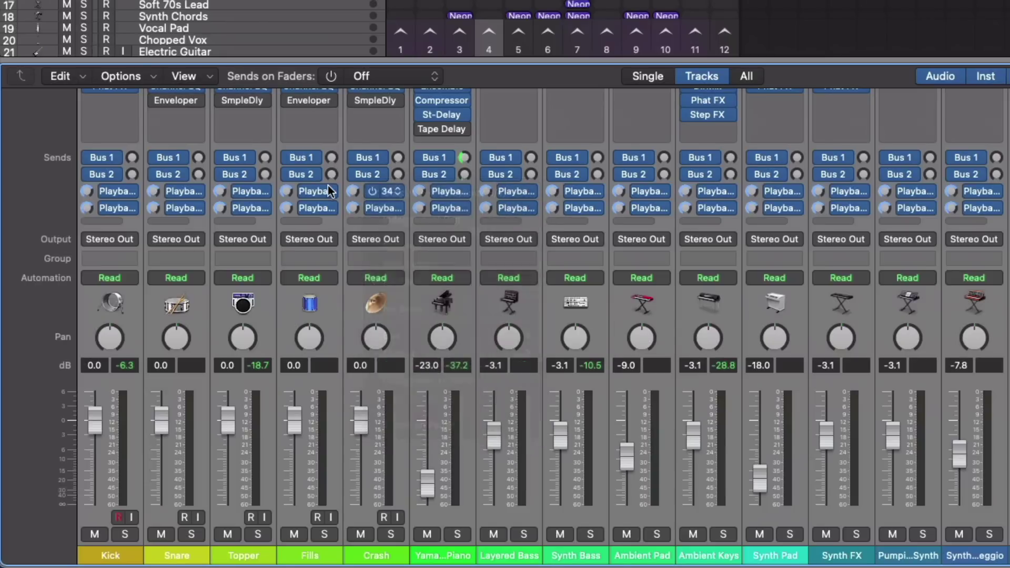
click(387, 193)
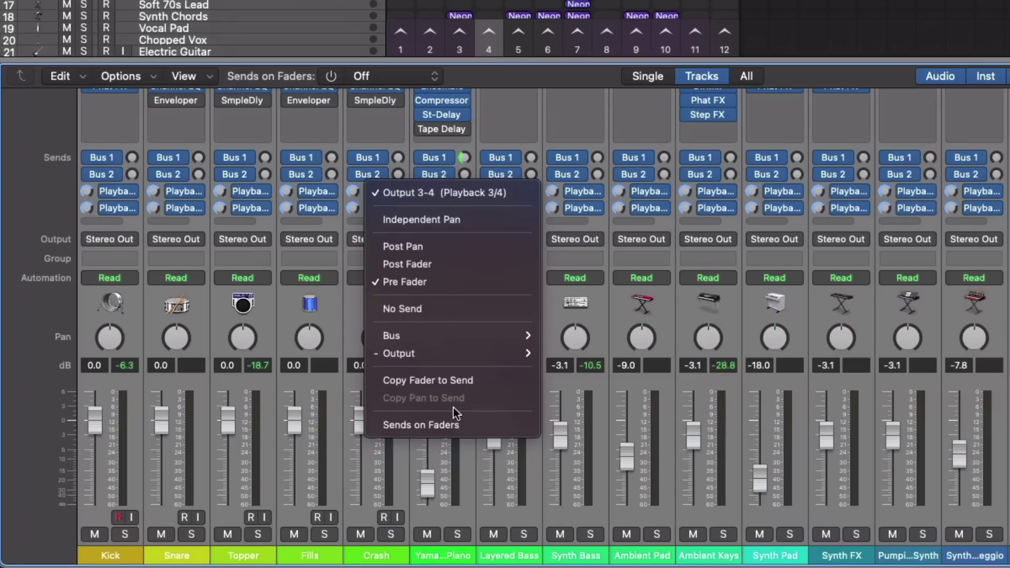
click(456, 381)
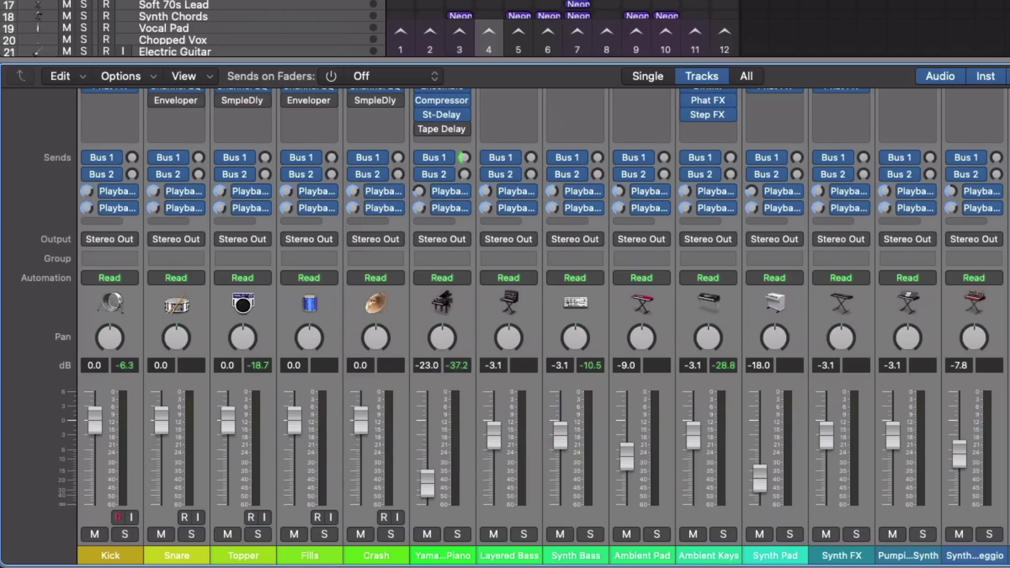
Copy fader levels into the Output 5-6 sends and play back to check the headphone mixes.
click(455, 207)
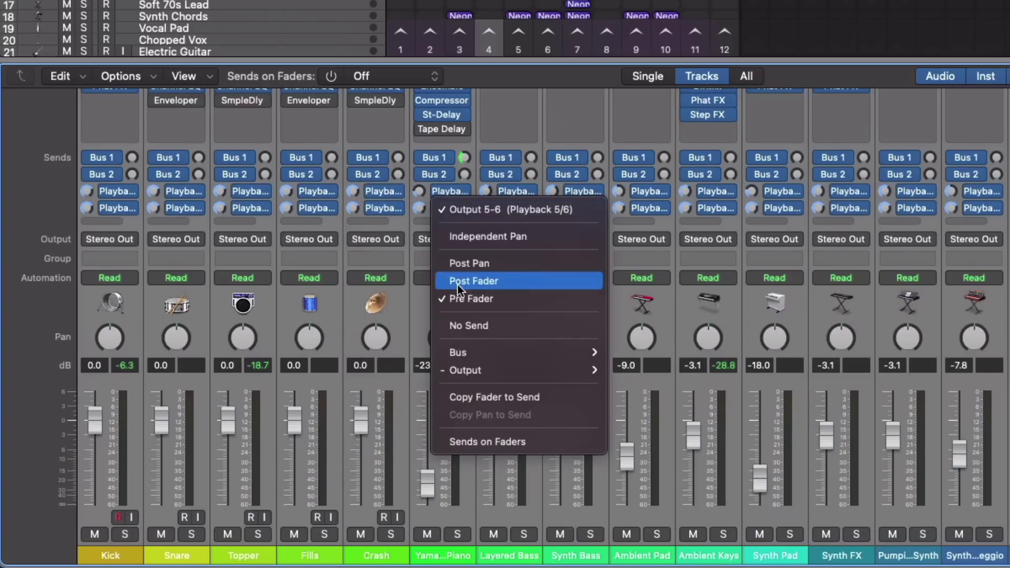
click(459, 397)
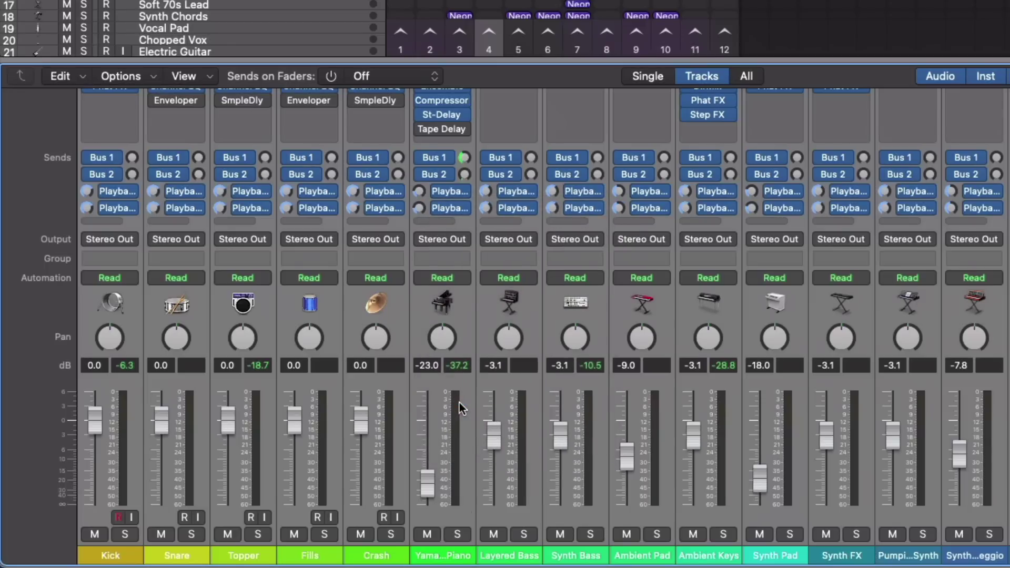
key(space)
mouse_move(496, 214)
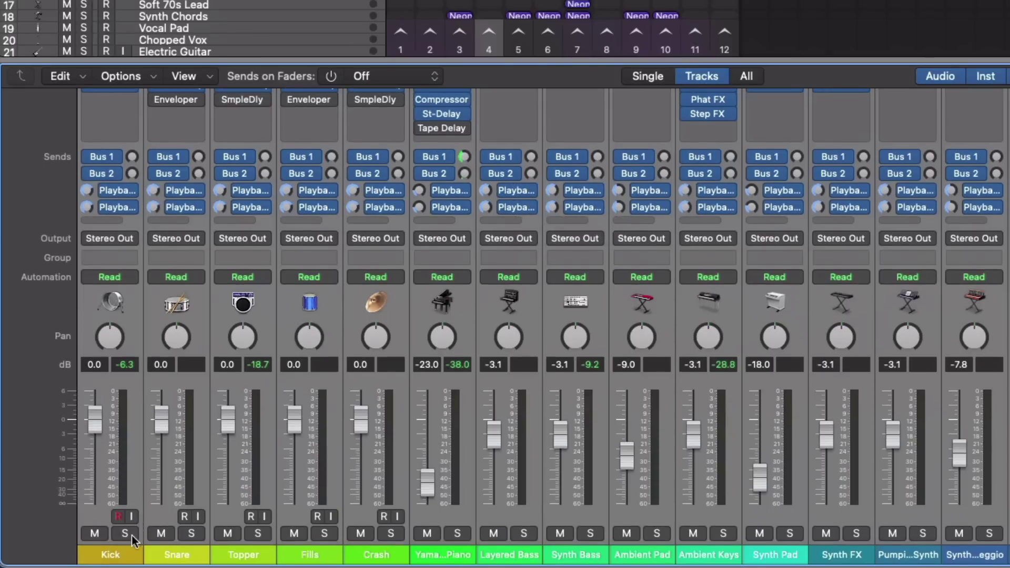
Select only Synth Bass and turn down its Output 3-4 headphone send.
scroll(158, 536, up, 1)
click(592, 554)
scroll(589, 542, up, 2)
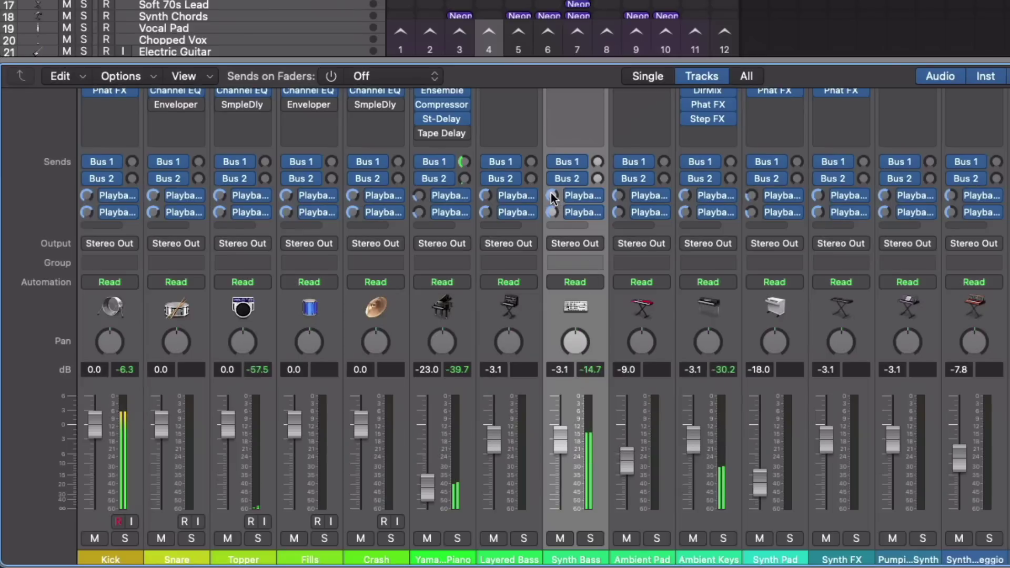
drag(552, 197, 553, 229)
drag(562, 371, 634, 406)
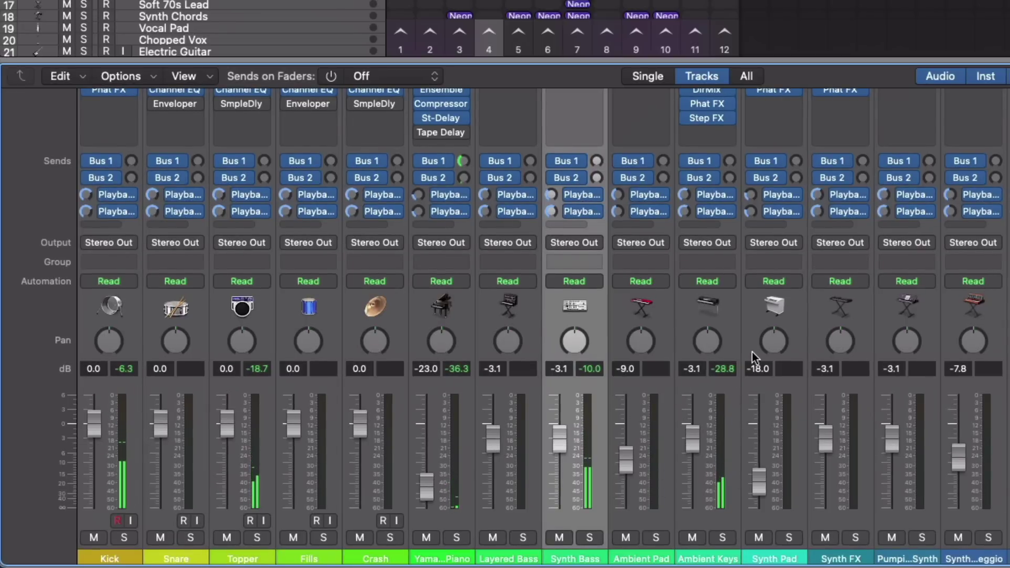
Set headphone sends: Ambient Keys -1.5, Layered Bass -6.7, Crash -8.5, Fills -11.6, Topper +0.7.
click(685, 196)
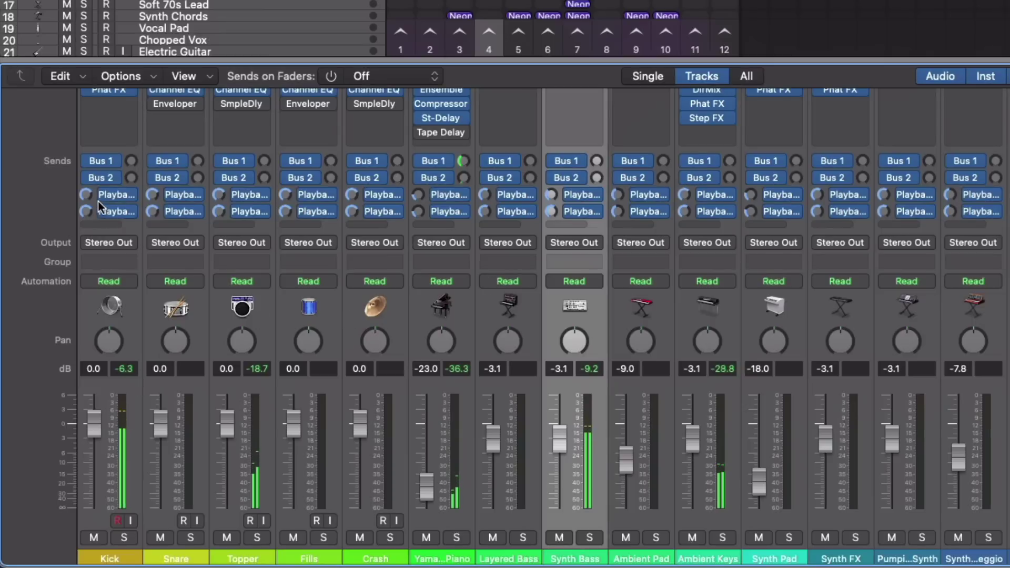
mouse_move(84, 198)
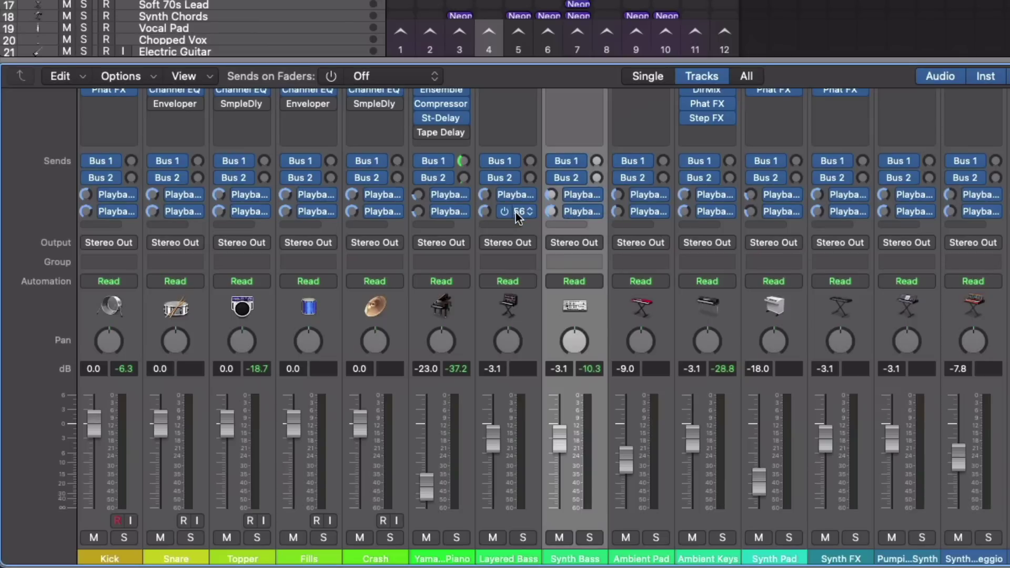
drag(484, 211, 484, 208)
drag(347, 208, 328, 248)
drag(285, 211, 278, 247)
drag(220, 212, 221, 206)
Show Output 3-4 send levels on the faders and set the Crash headphone send to -2.7.
click(328, 76)
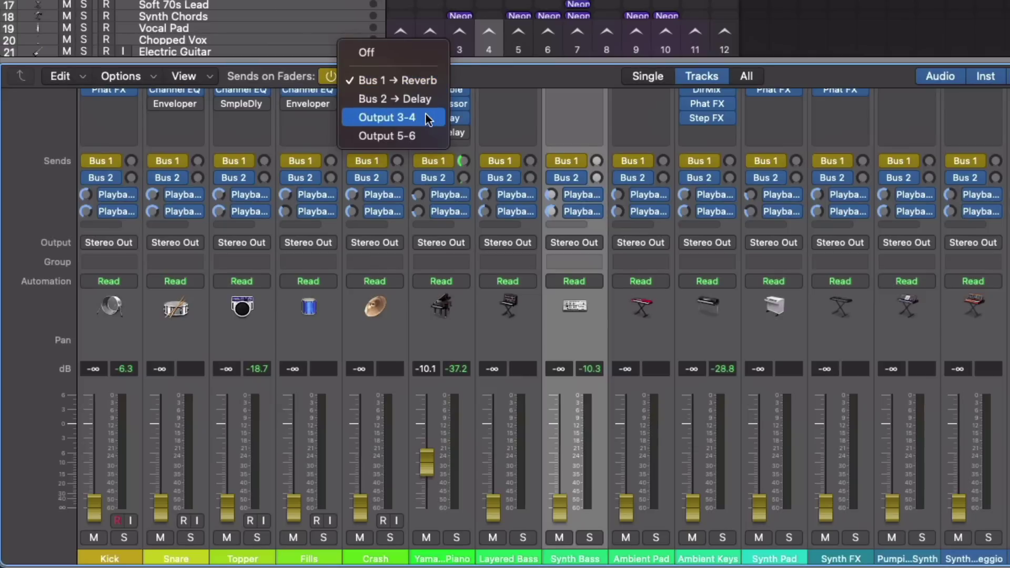
click(424, 115)
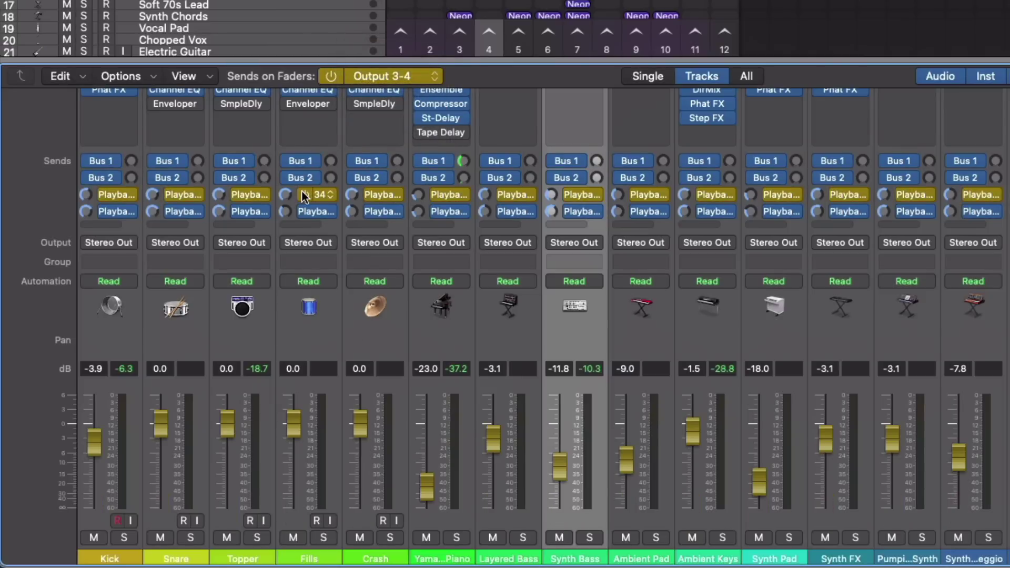
drag(352, 196, 351, 210)
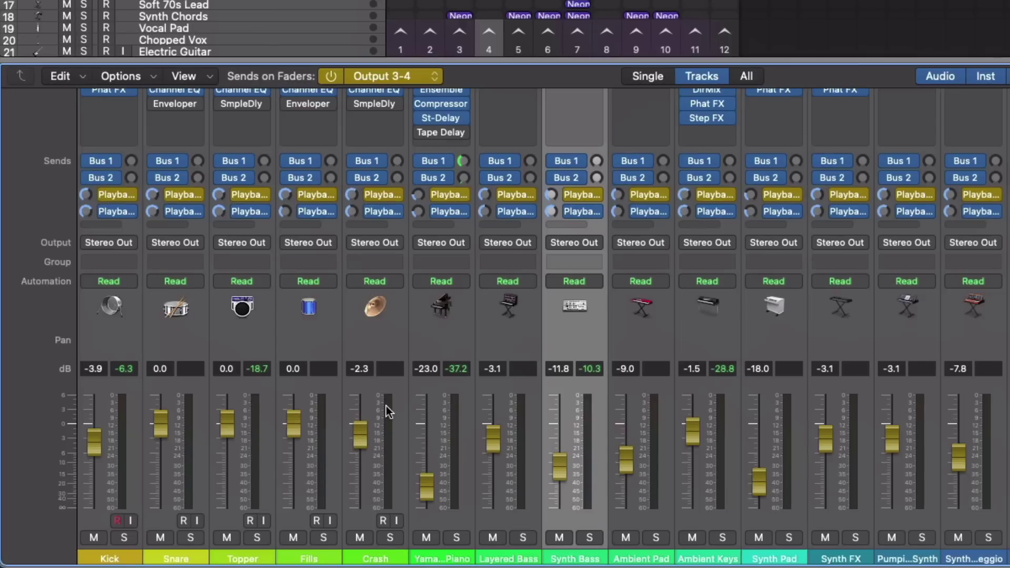
drag(373, 194, 353, 216)
Switch faders back to channel volumes, solo the Snare, and show only its signal path.
click(331, 76)
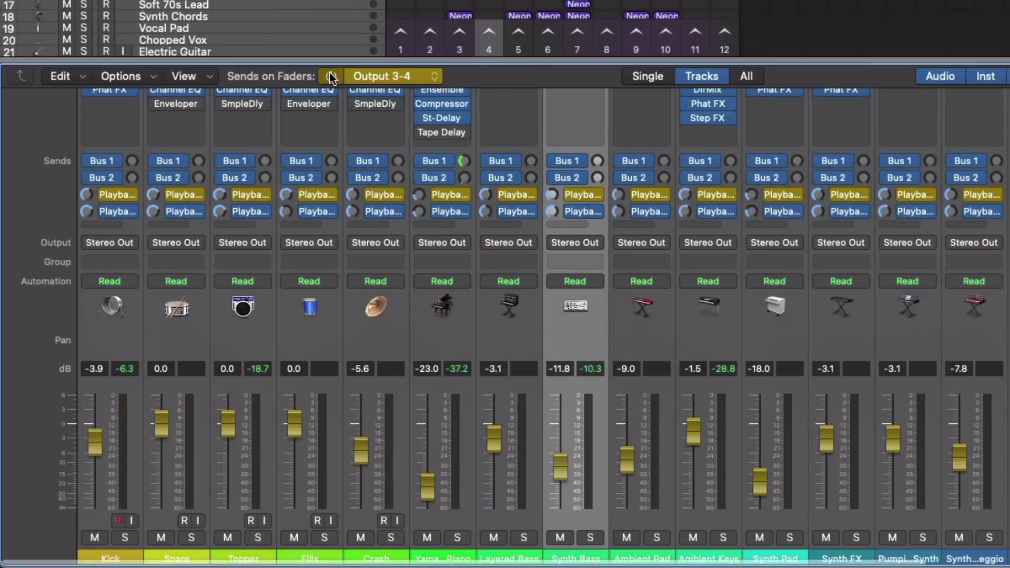
click(390, 194)
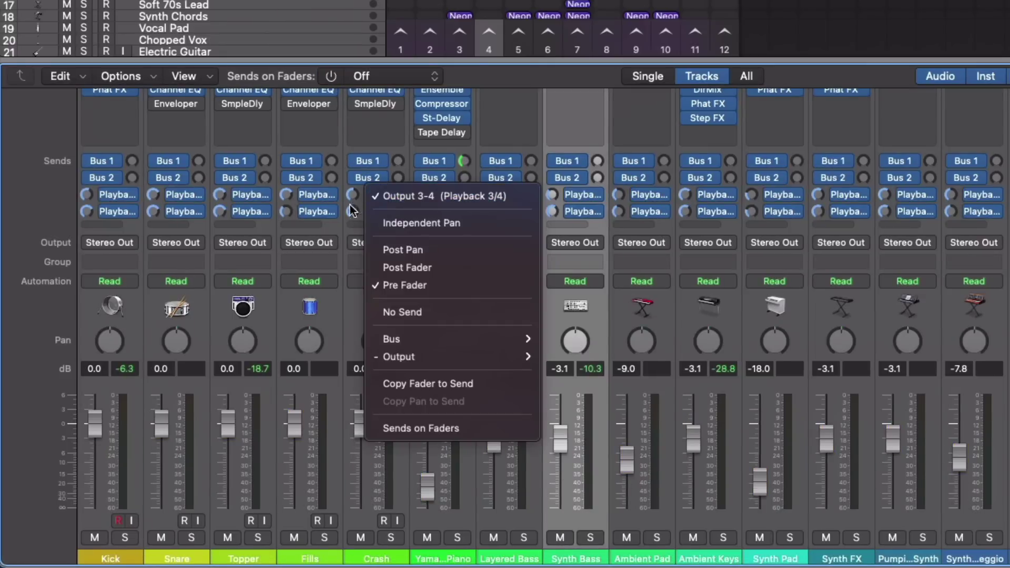
click(423, 425)
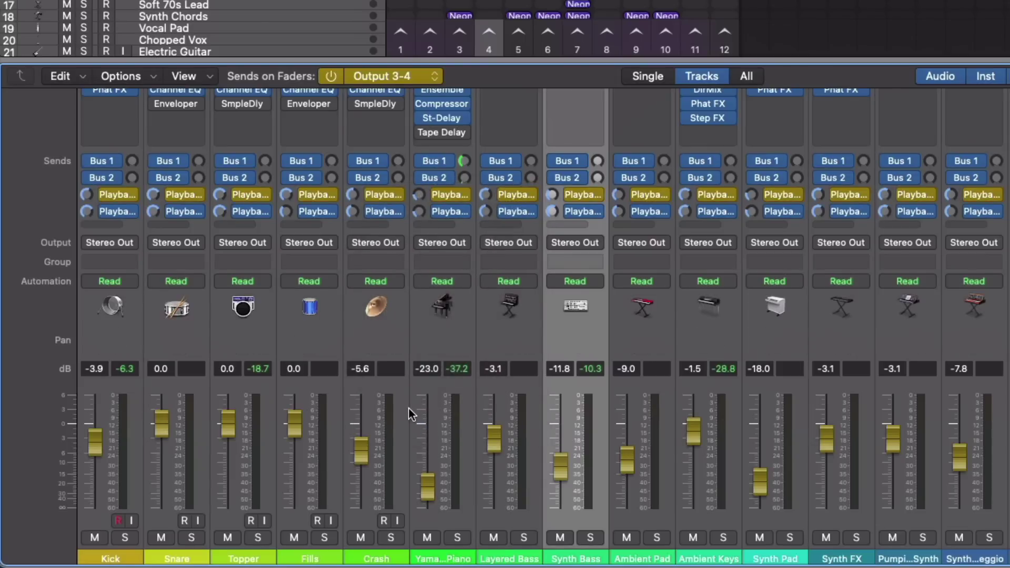
click(465, 198)
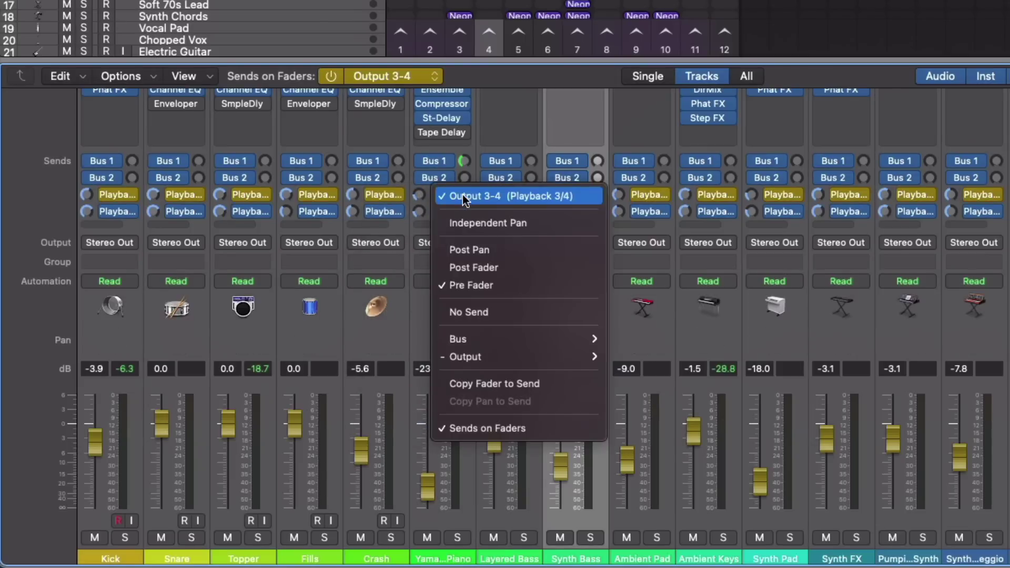
click(477, 421)
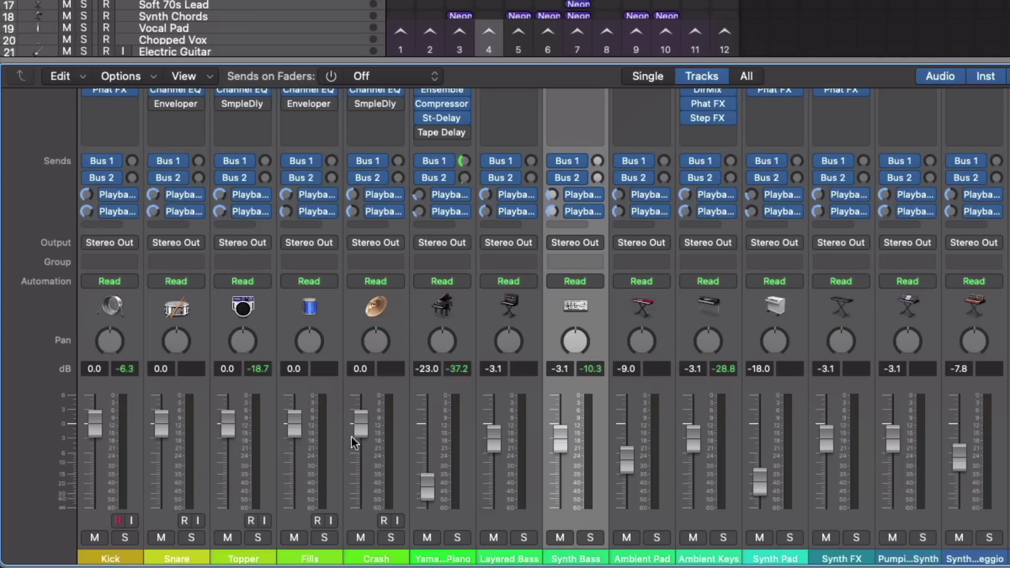
click(193, 536)
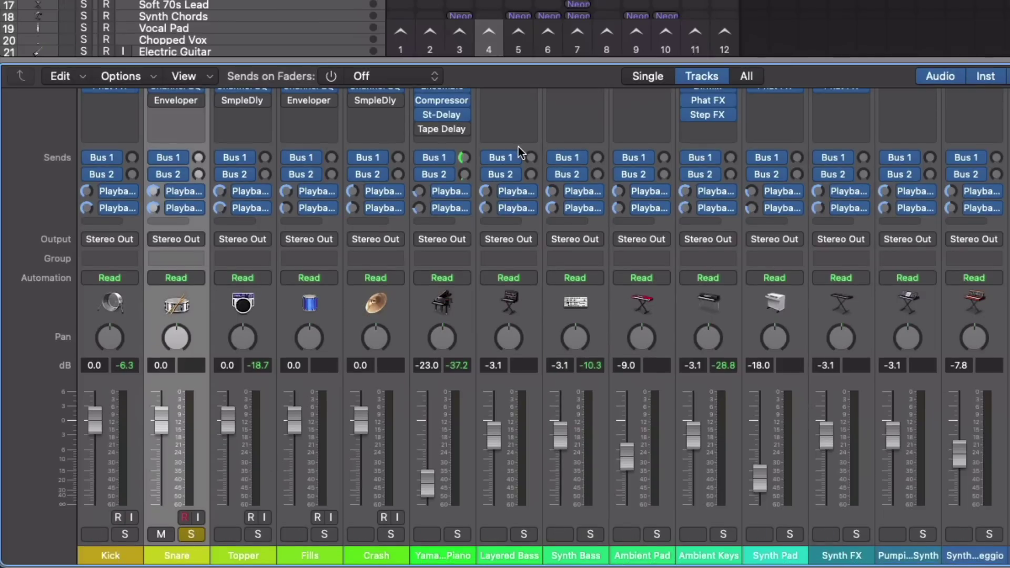
click(640, 77)
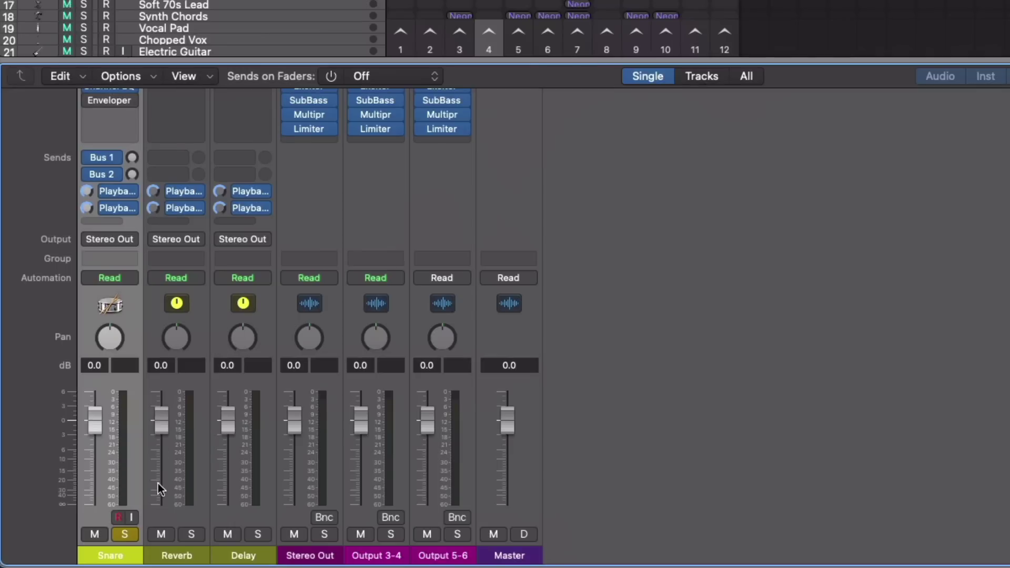
Reset the Snare's Bus 1 reverb send to 0 dB and play the soloed Snare.
scroll(182, 163, up, 3)
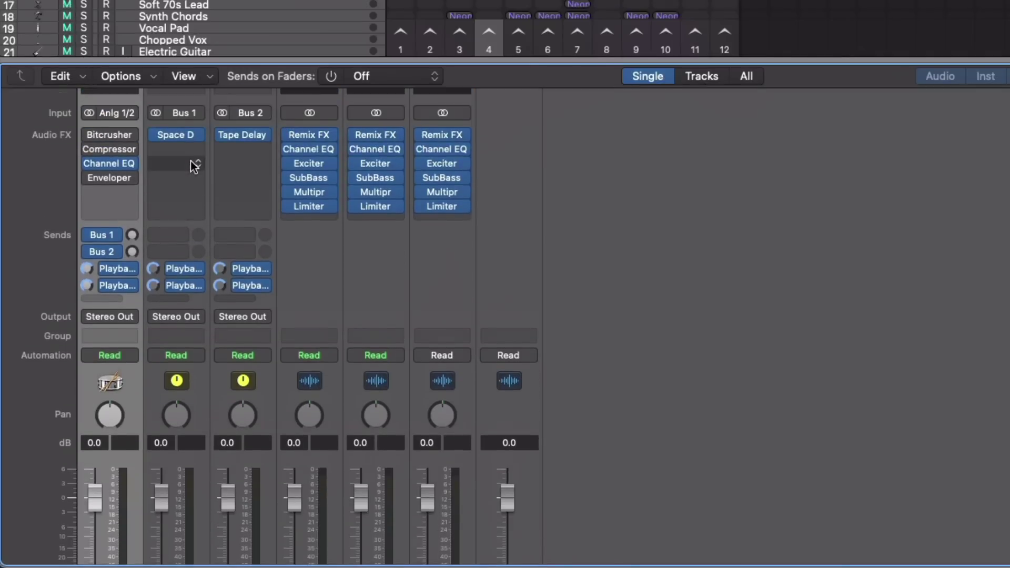
scroll(212, 166, down, 2)
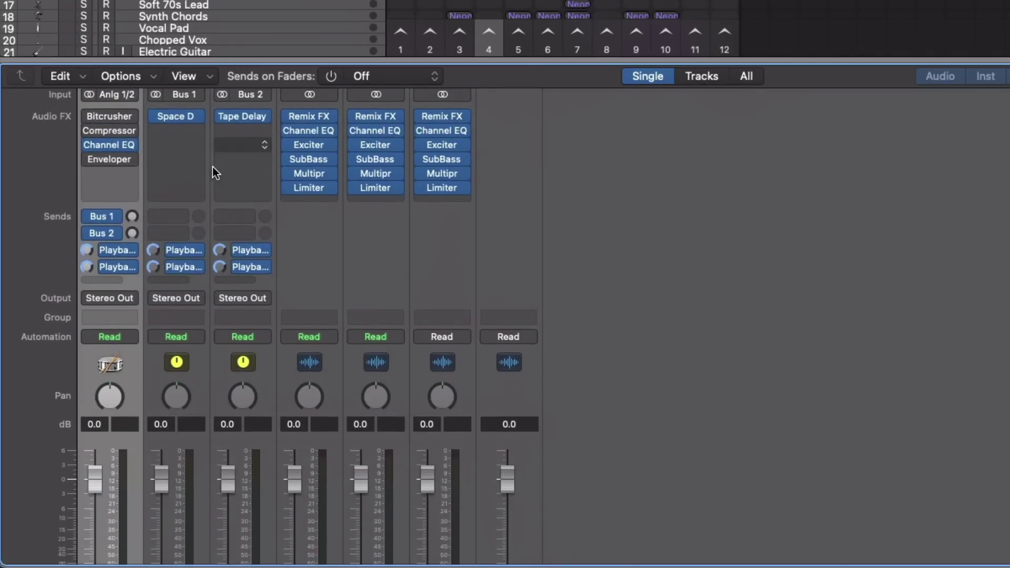
scroll(183, 172, down, 3)
alt+click(131, 169)
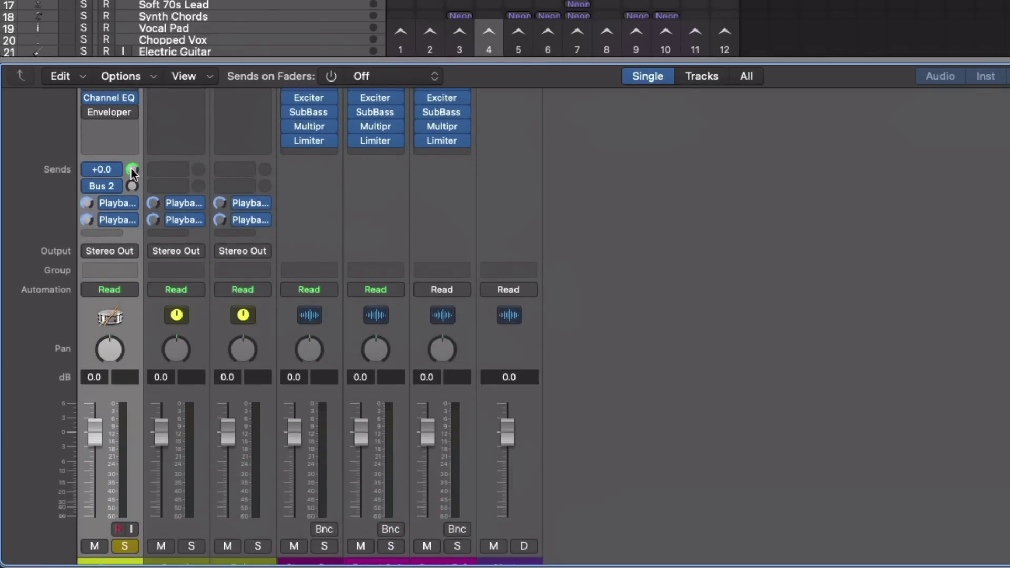
scroll(169, 165, up, 3)
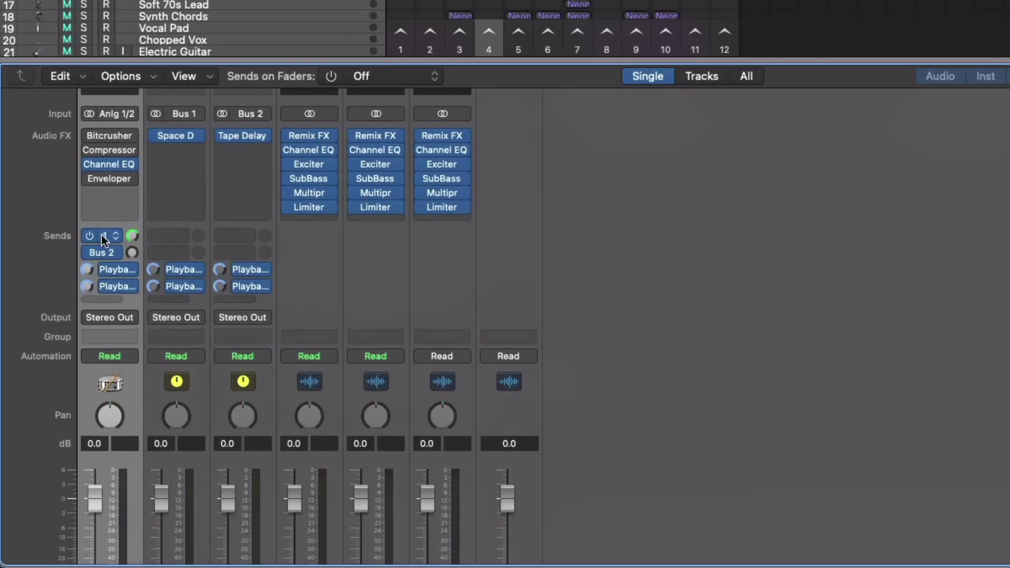
scroll(123, 250, down, 5)
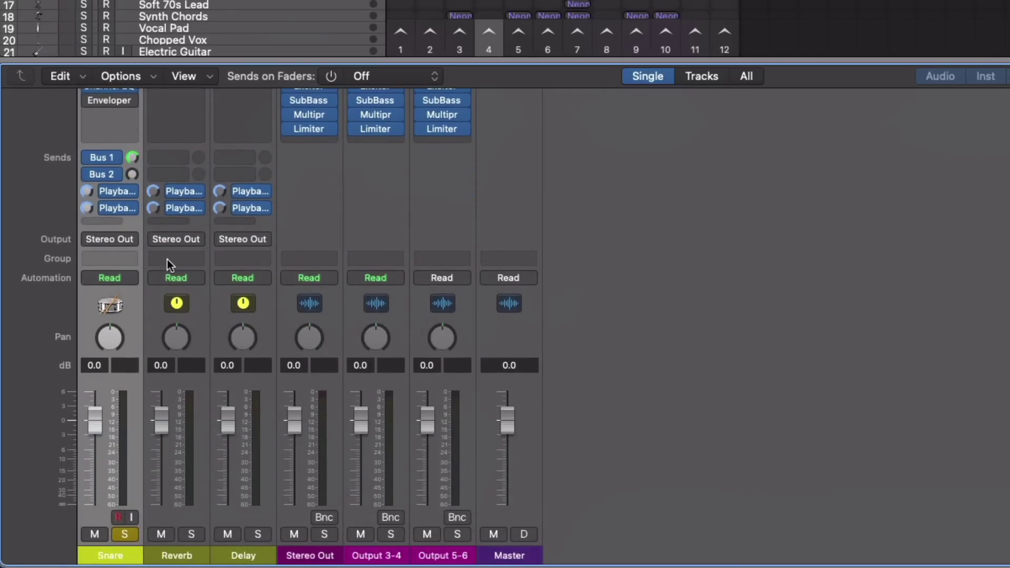
key(space)
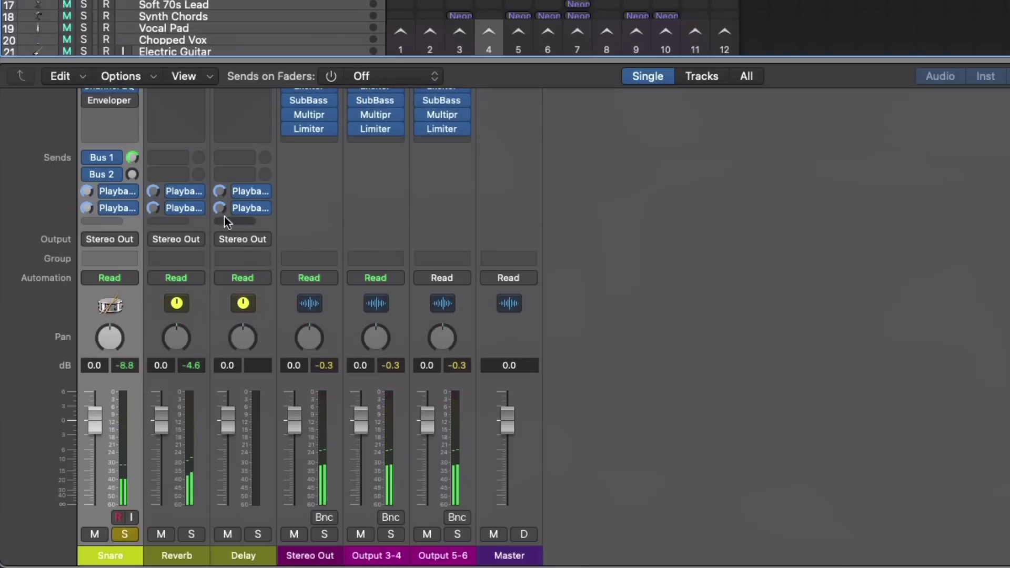
mouse_move(166, 188)
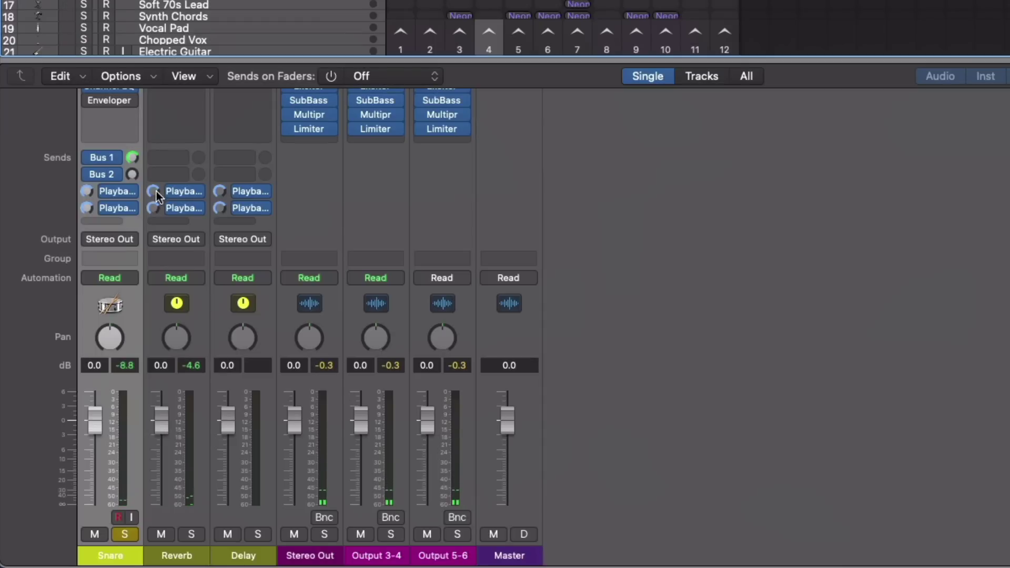
Lower the Reverb's Playback 3/4 send, pull its fader to -17.2 dB, raise Playback 5/6 to +4.9.
mouse_move(156, 192)
mouse_down()
mouse_move(156, 163)
mouse_move(153, 212)
mouse_up()
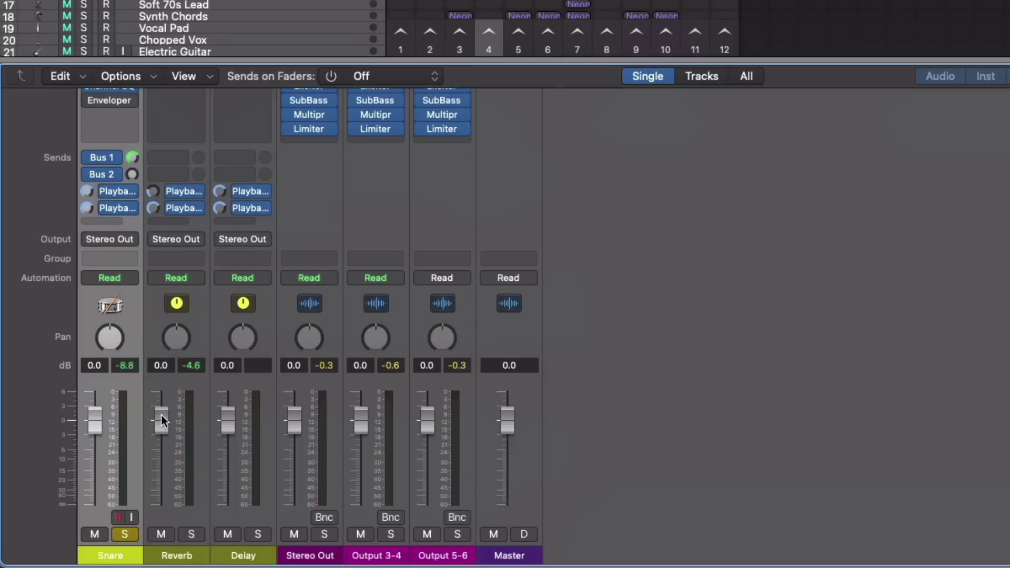
drag(161, 415, 161, 476)
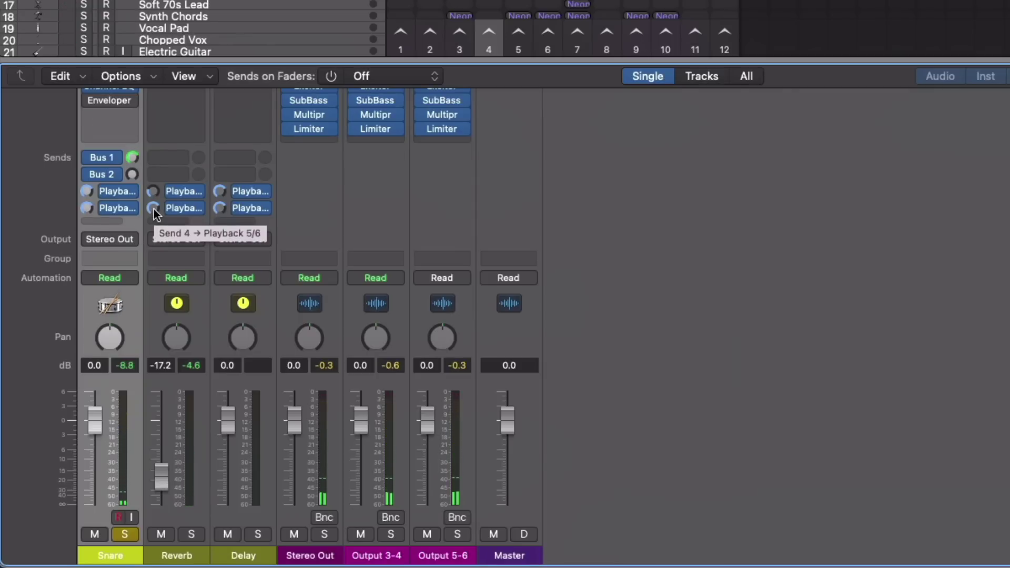
drag(154, 209, 155, 173)
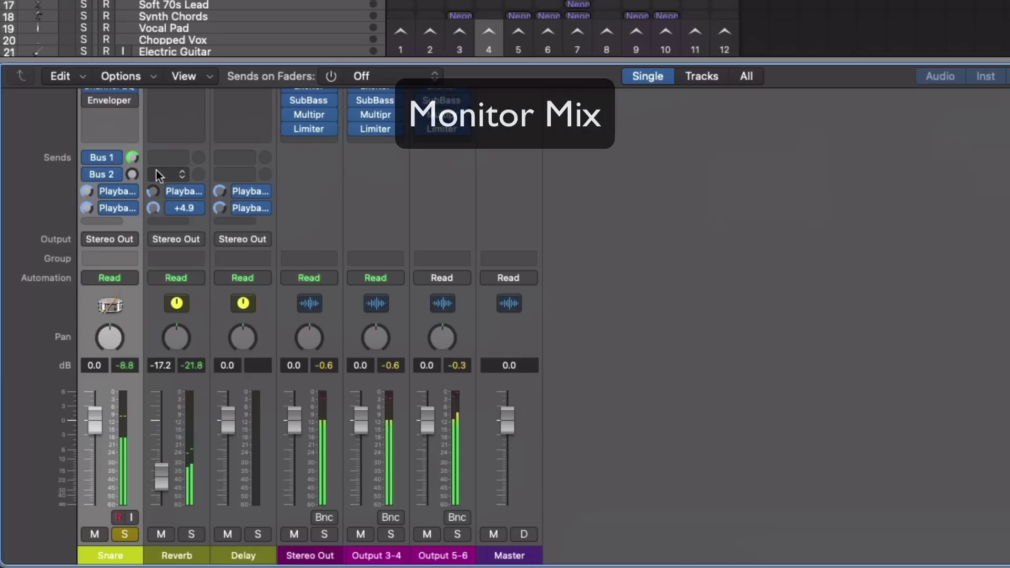
mouse_move(187, 208)
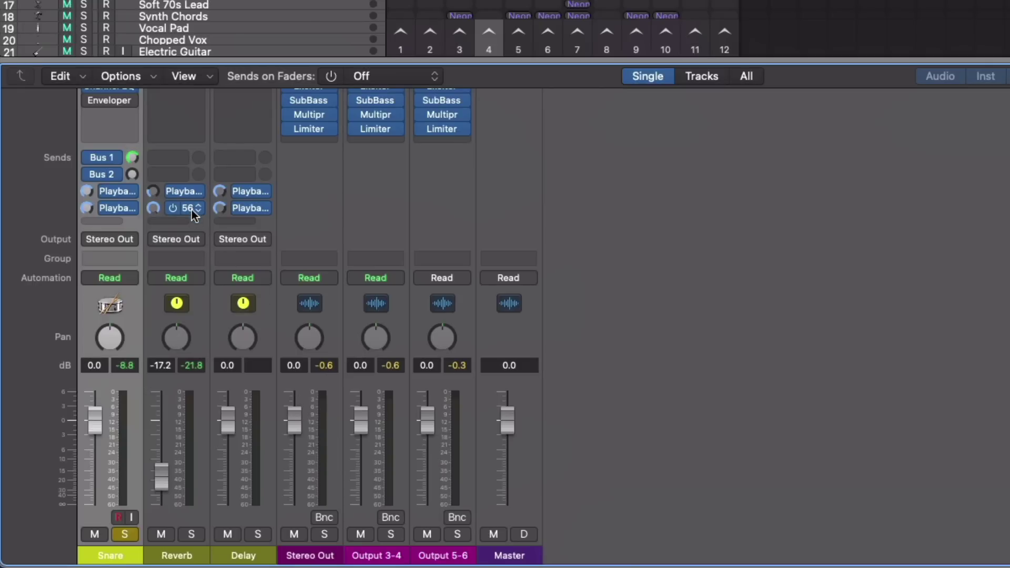
Unsolo the Snare, show all track strips, and briefly toggle the Yamaha Grand Piano solo.
click(125, 533)
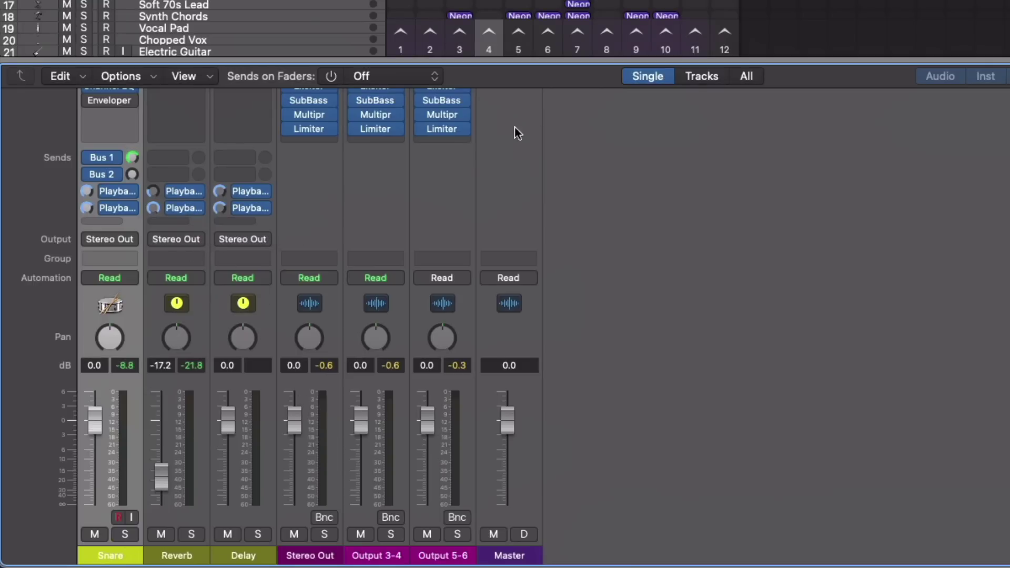
click(700, 76)
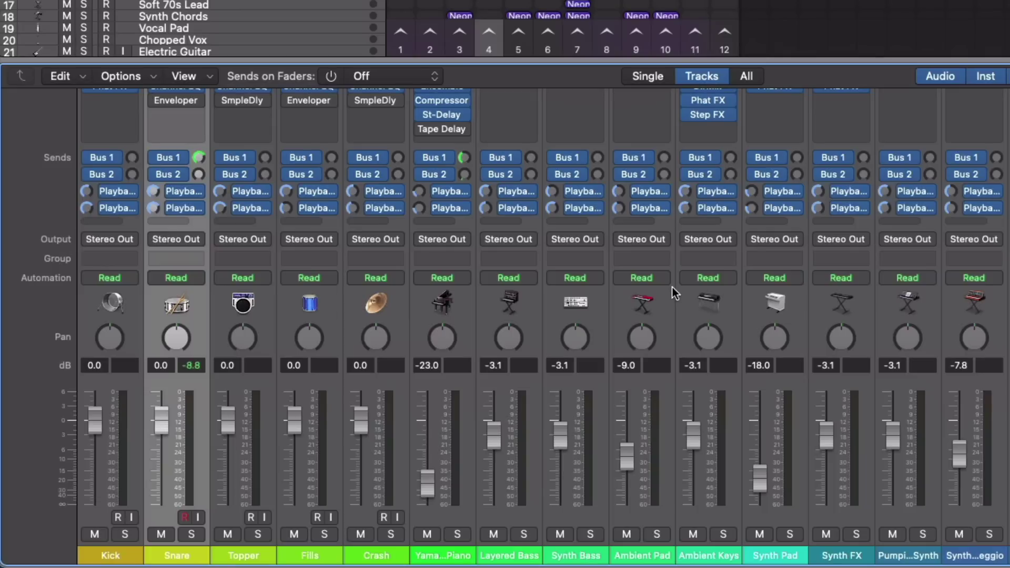
click(454, 534)
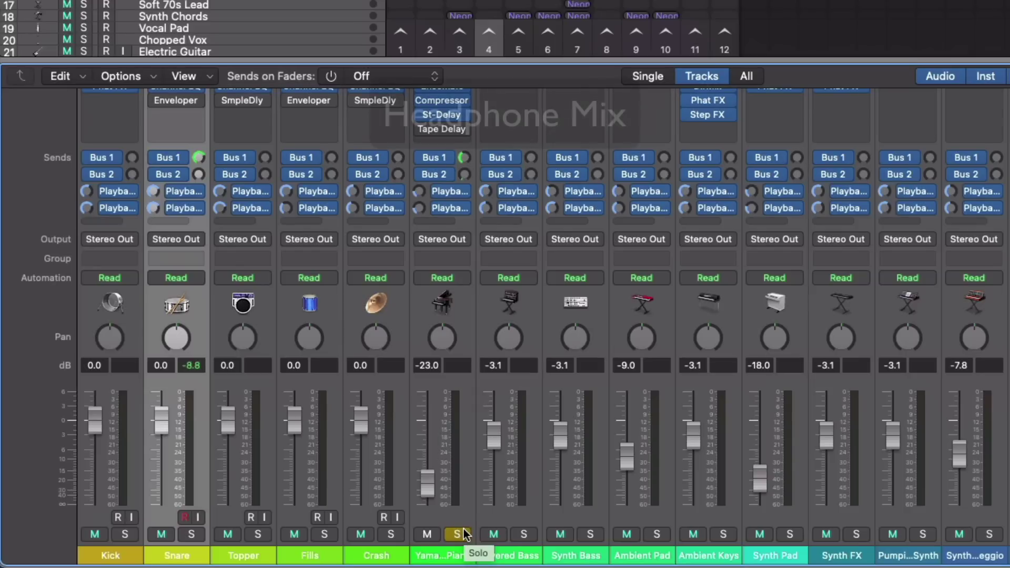
click(456, 533)
Play back and briefly solo Synth Bass to test the headphone mix.
key(space)
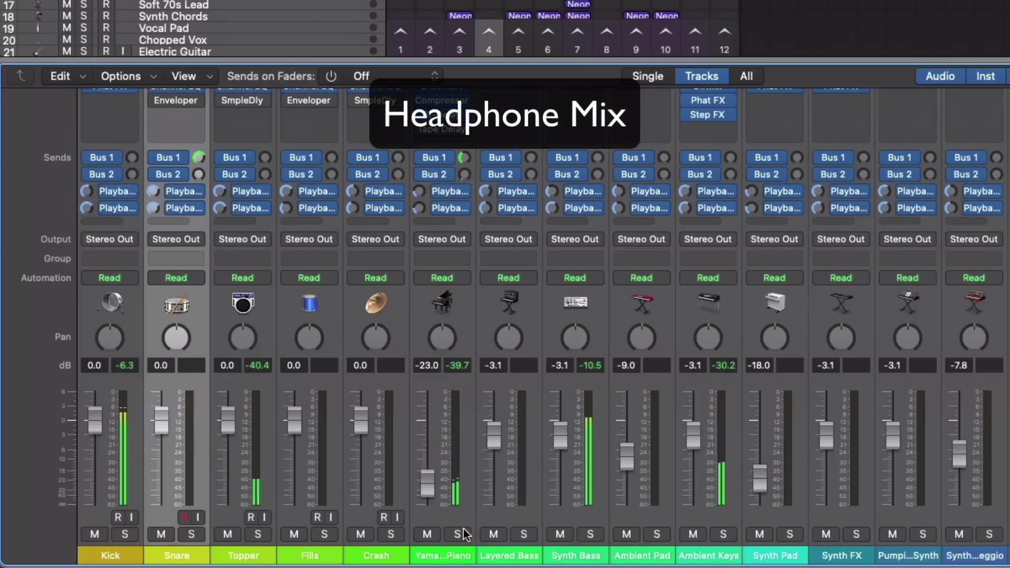
click(587, 534)
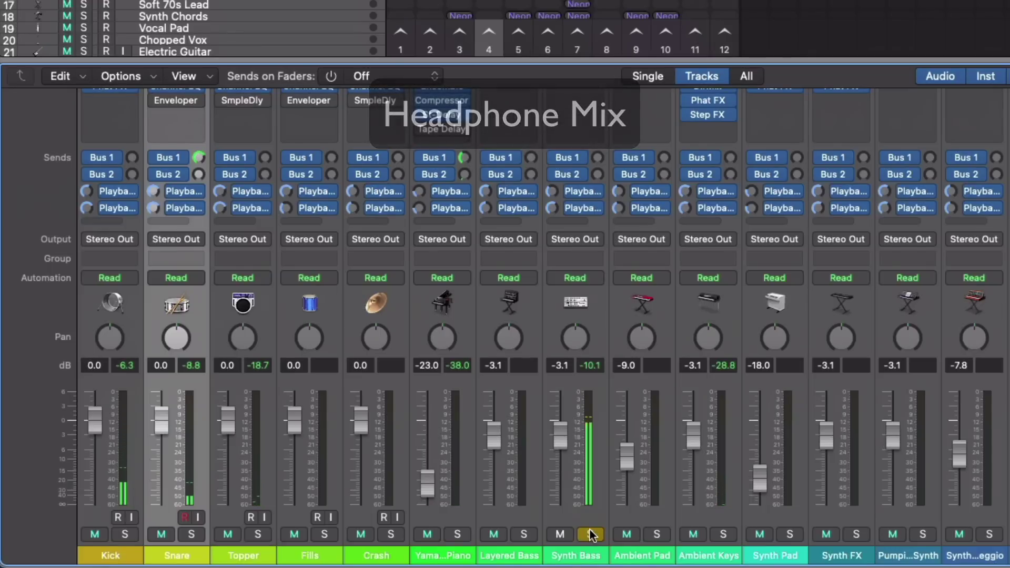
click(590, 535)
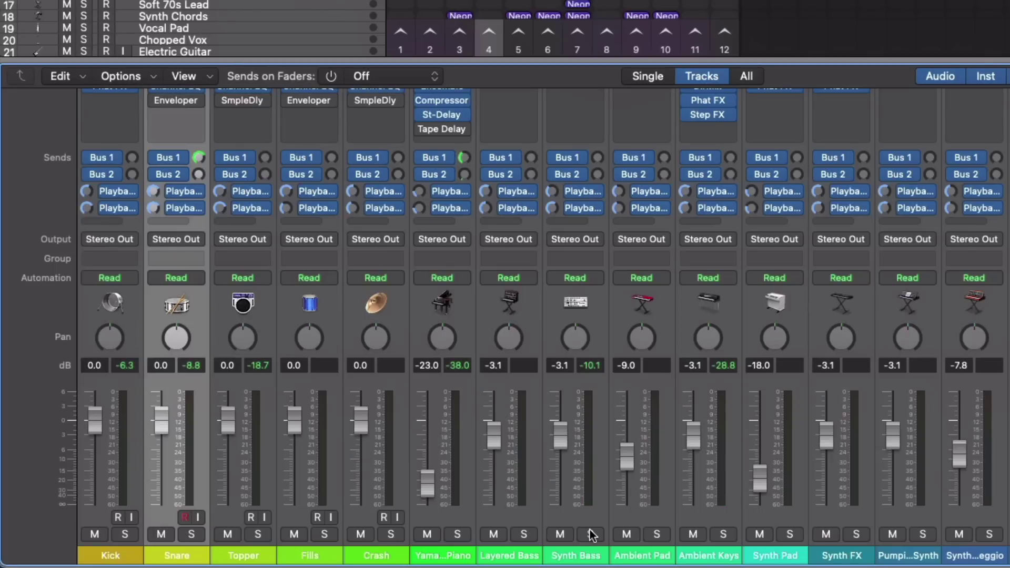
Make the Output 3-4 channel Solo Safe.
scroll(684, 446, right, 10)
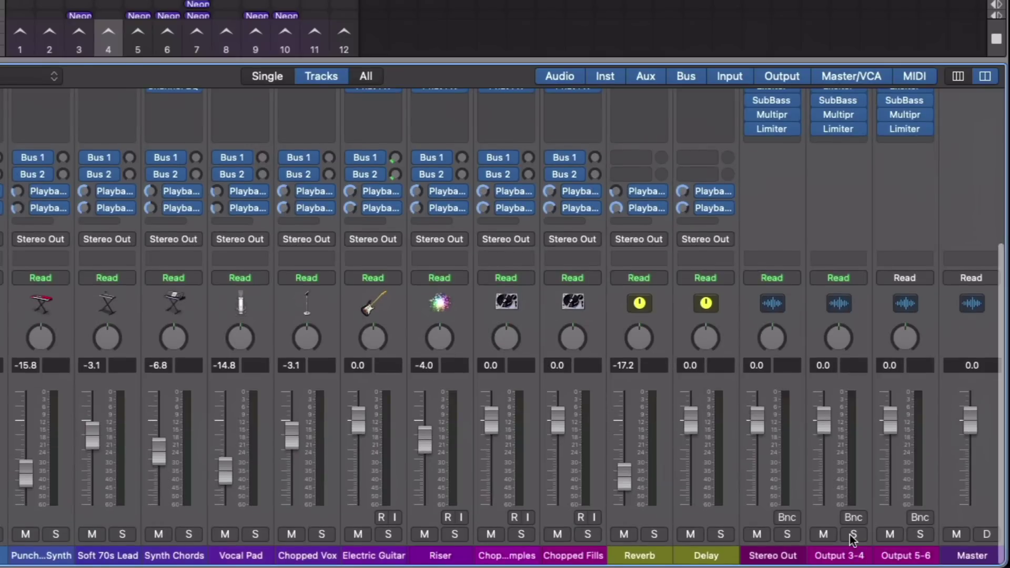
ctrl+click(852, 535)
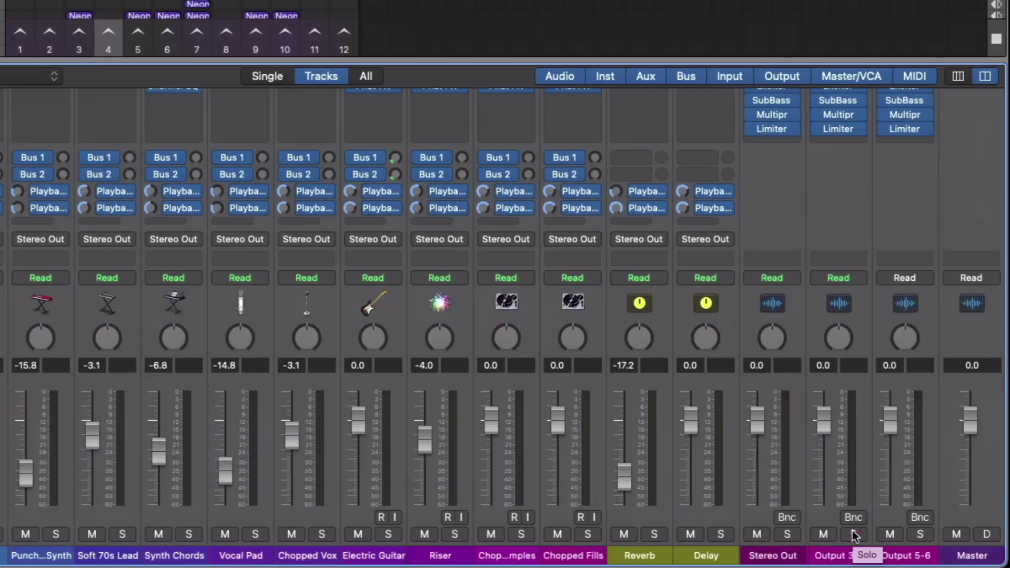
scroll(852, 530, left, 10)
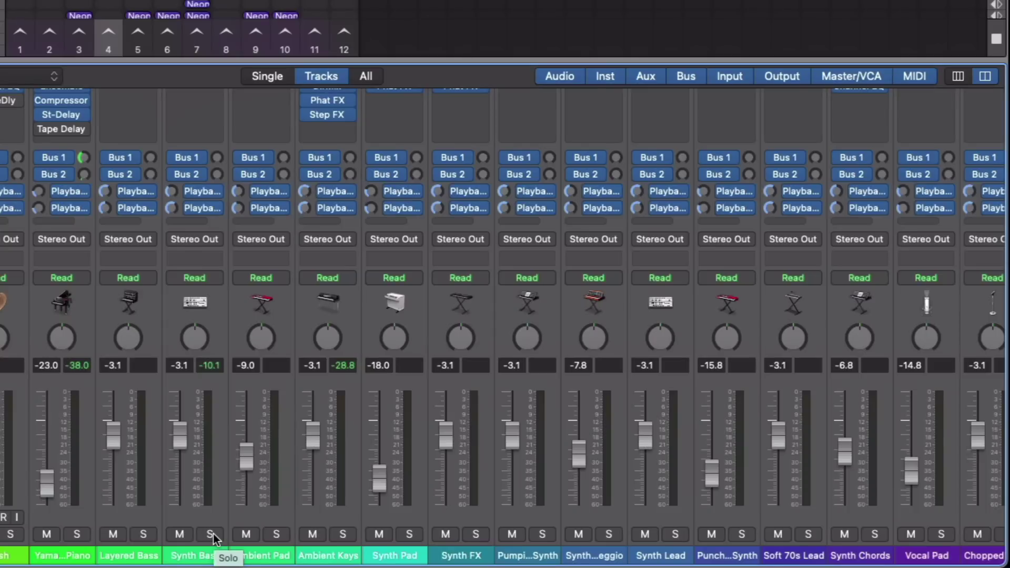
Play back while soloing and unsoloing Synth Bass to test the solo-safe output.
key(space)
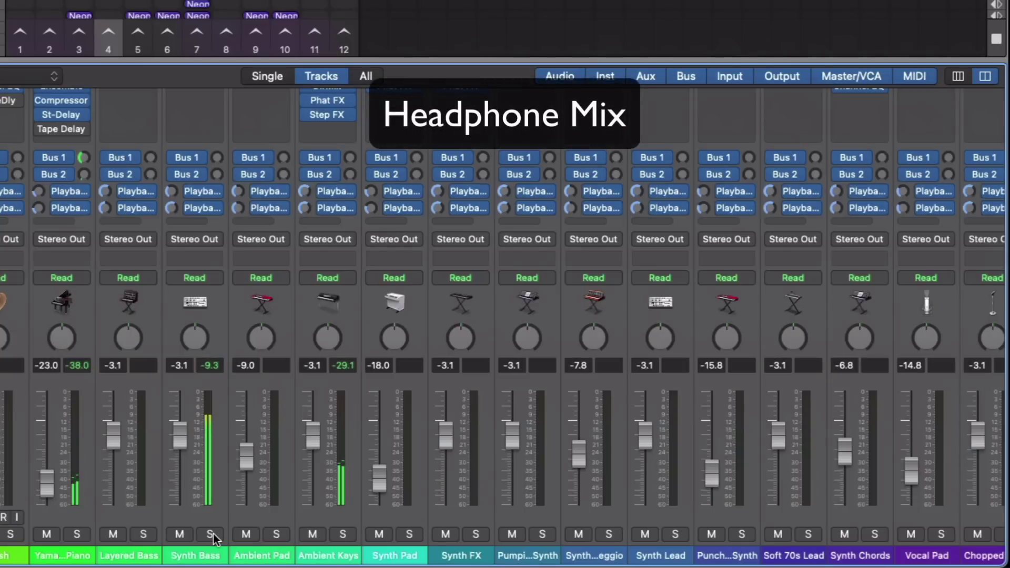
click(213, 534)
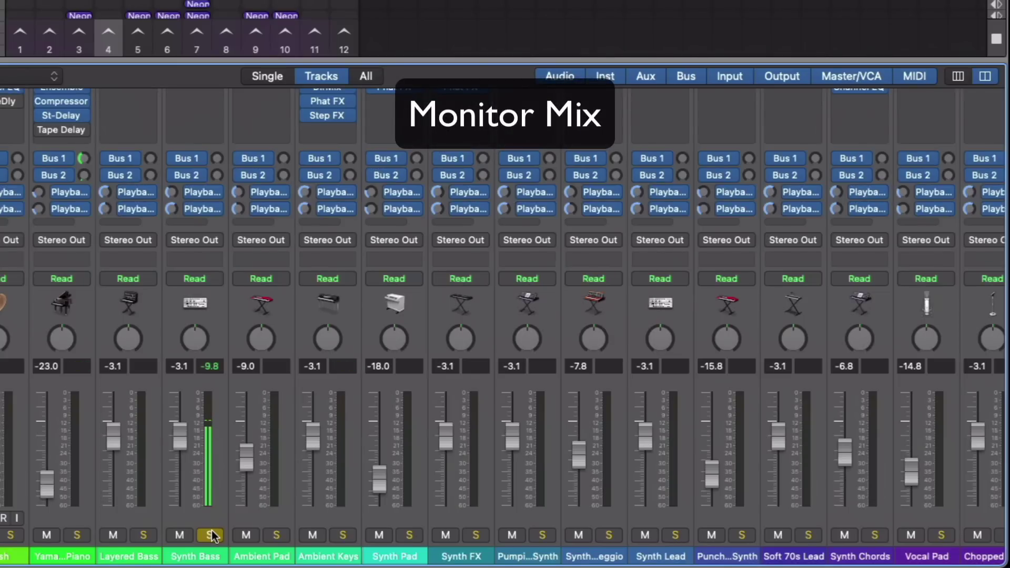
click(211, 535)
scroll(221, 521, right, 10)
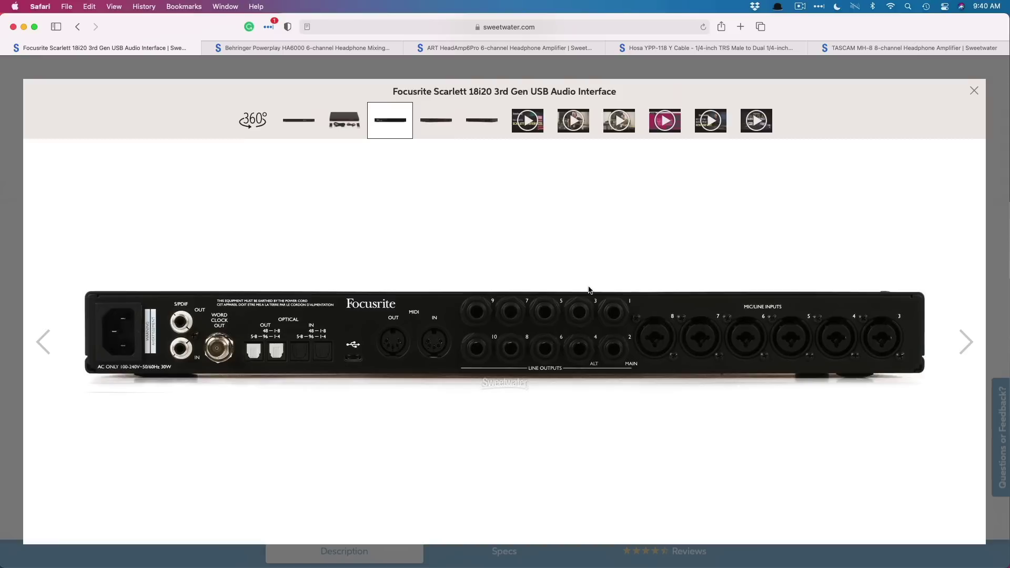
View the Scarlett 18i20 front-panel photo, then the rear panel with its line outputs.
click(307, 124)
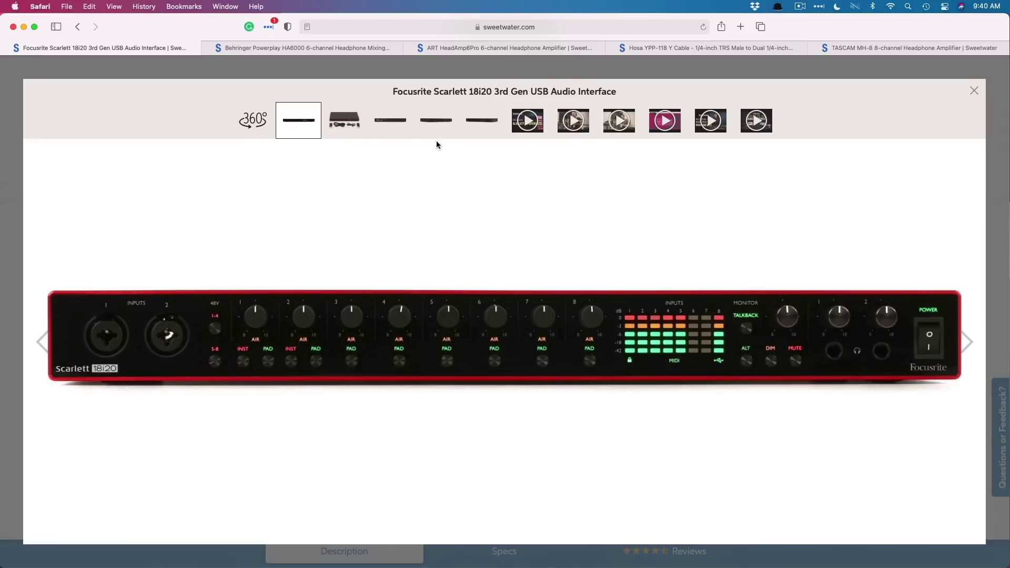
click(400, 124)
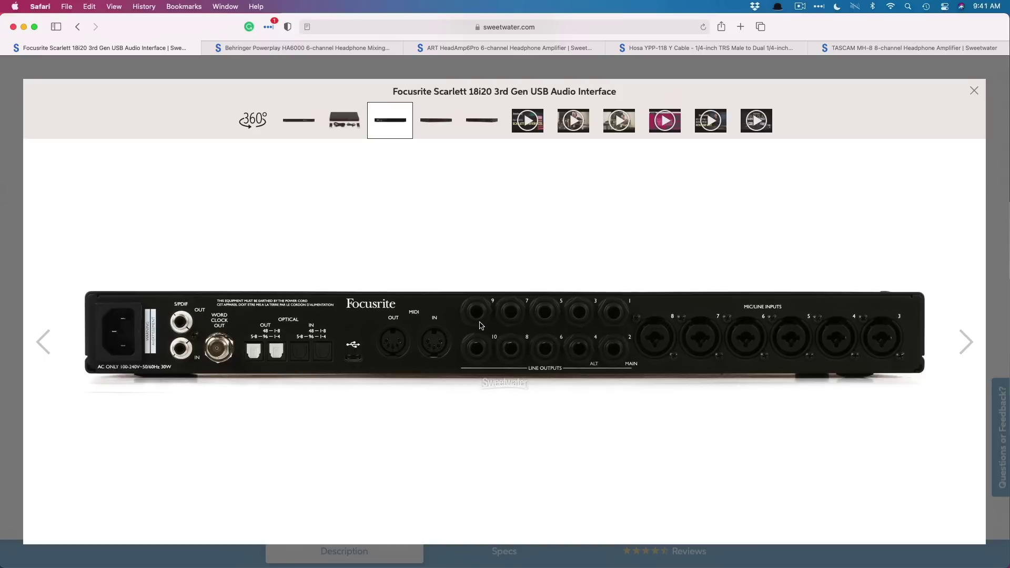
Compare the ART HeadAmp6Pro front and rear panels, briefly revisiting the Focusrite photos.
click(462, 48)
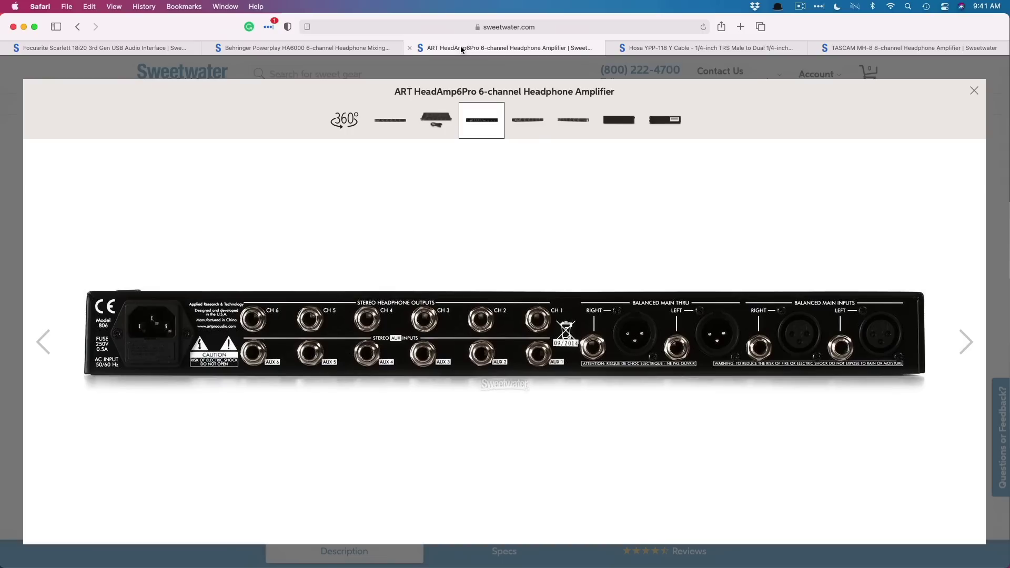
click(392, 121)
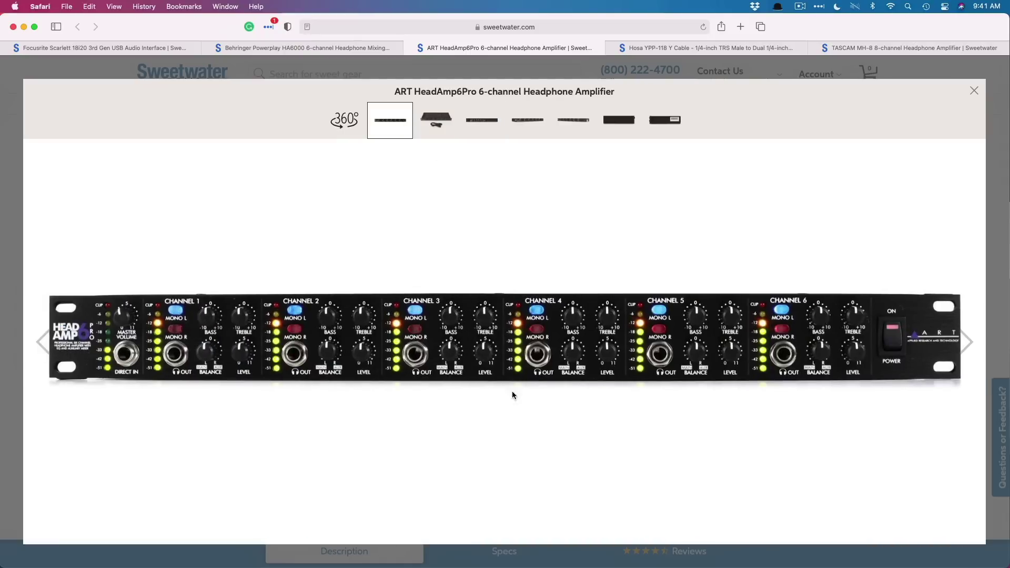
click(487, 127)
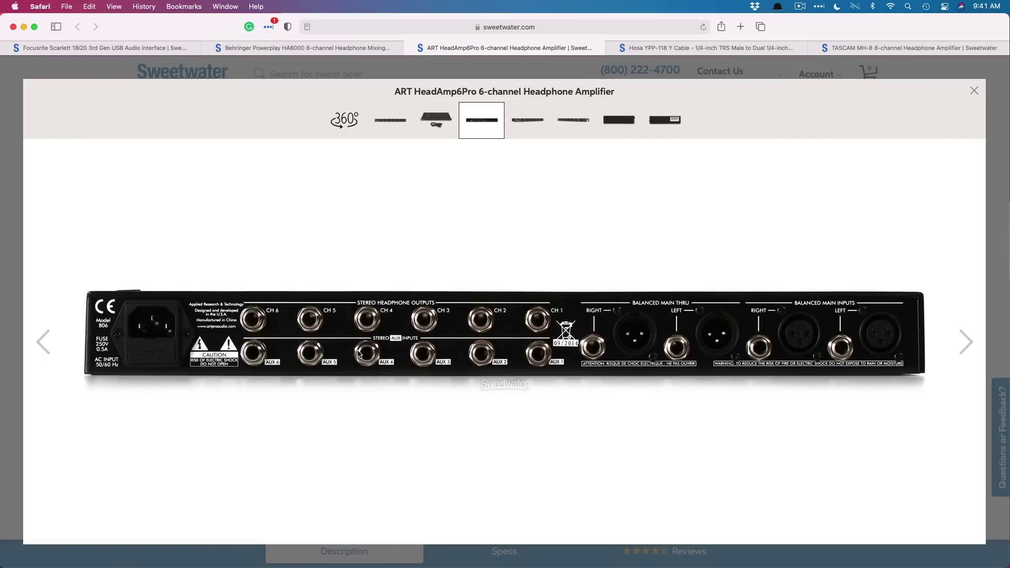
click(84, 48)
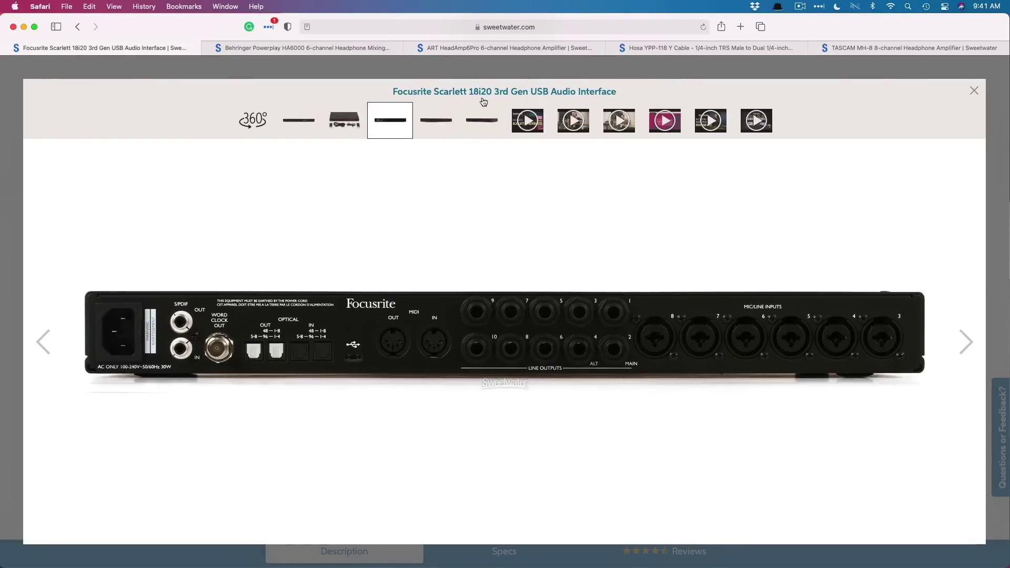
click(478, 49)
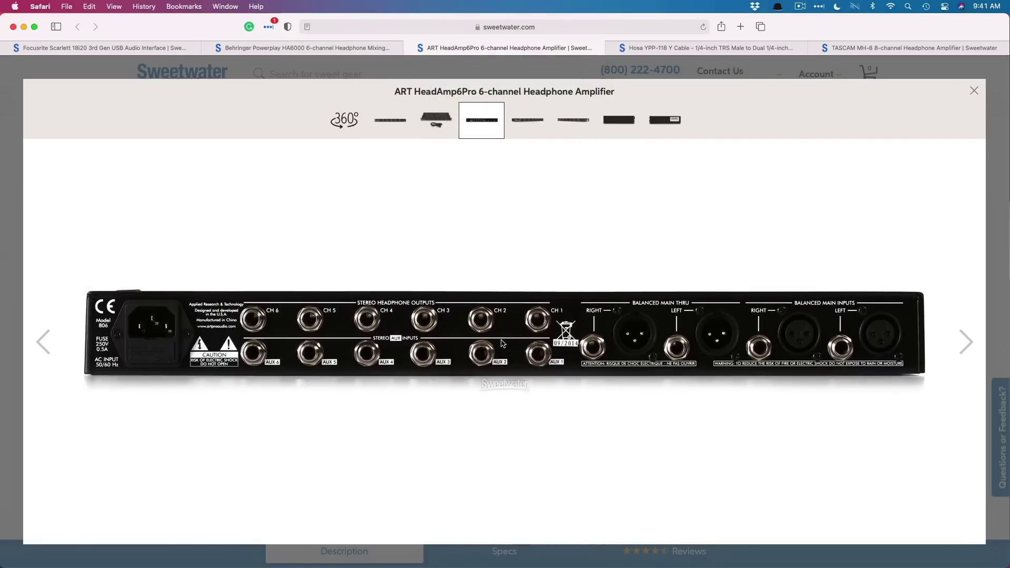
Look over the Hosa YPP-118 Y cable page, then the Behringer Powerplay HA6000 photos.
click(669, 46)
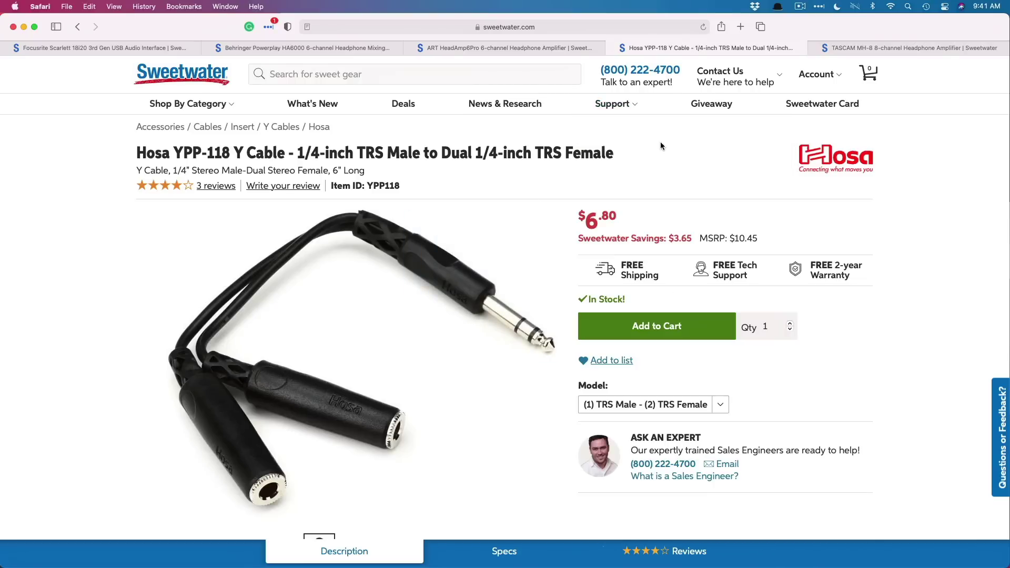
mouse_move(597, 106)
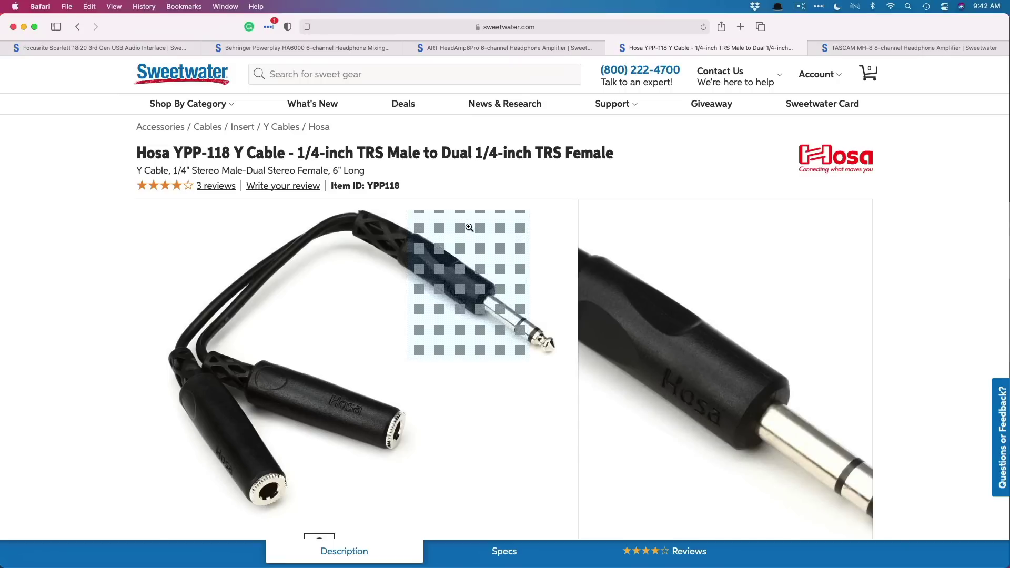
click(323, 44)
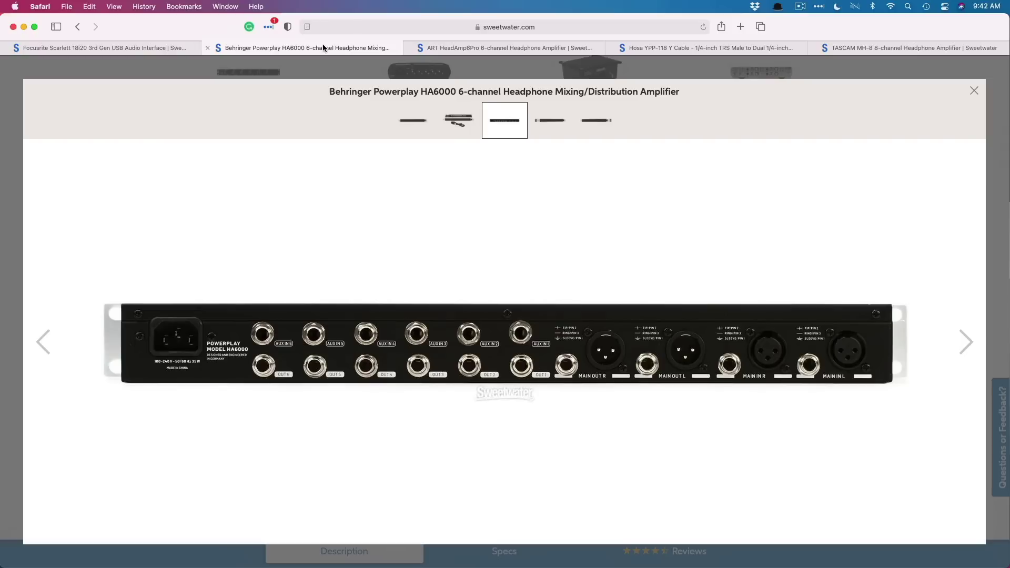
View the Behringer HA6000 front and rear panels, then the TASCAM MH-8 rear inputs and $459 price.
click(413, 128)
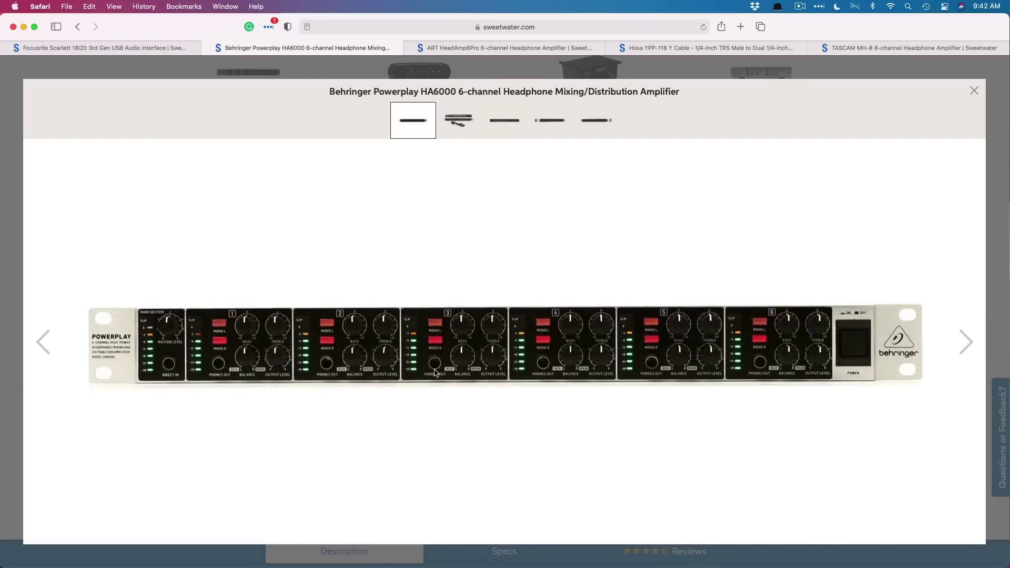
click(508, 129)
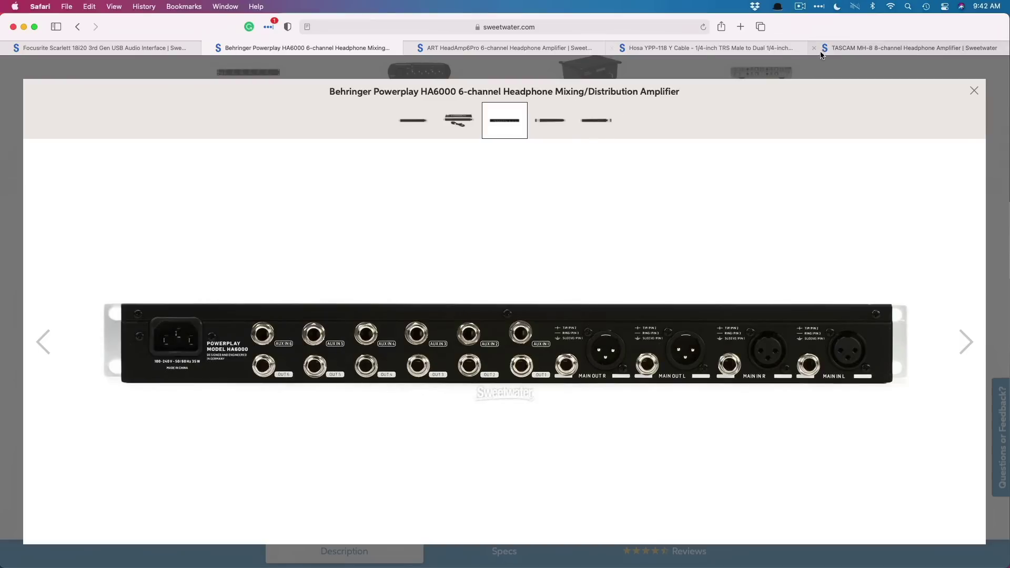
click(863, 48)
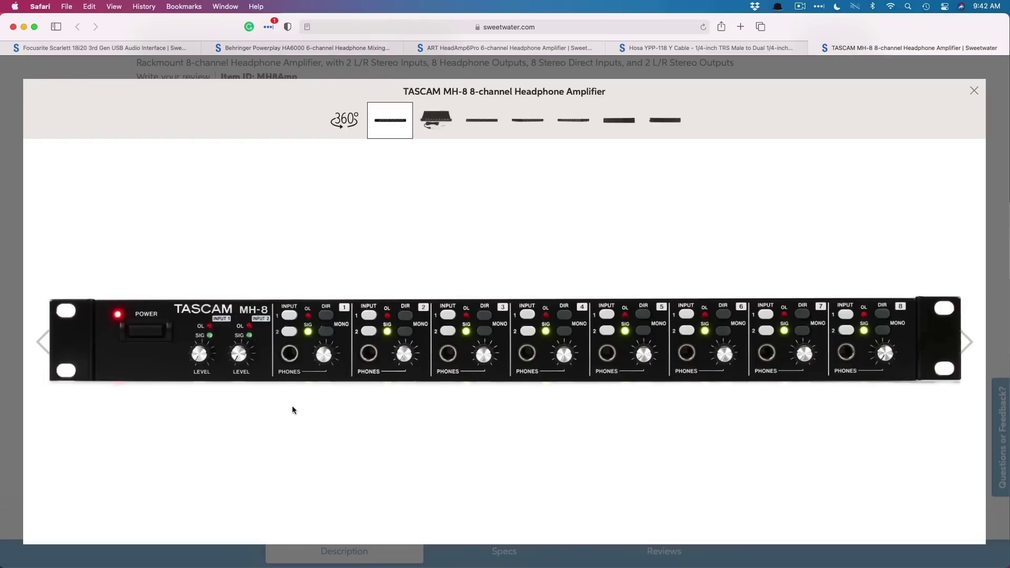
click(487, 125)
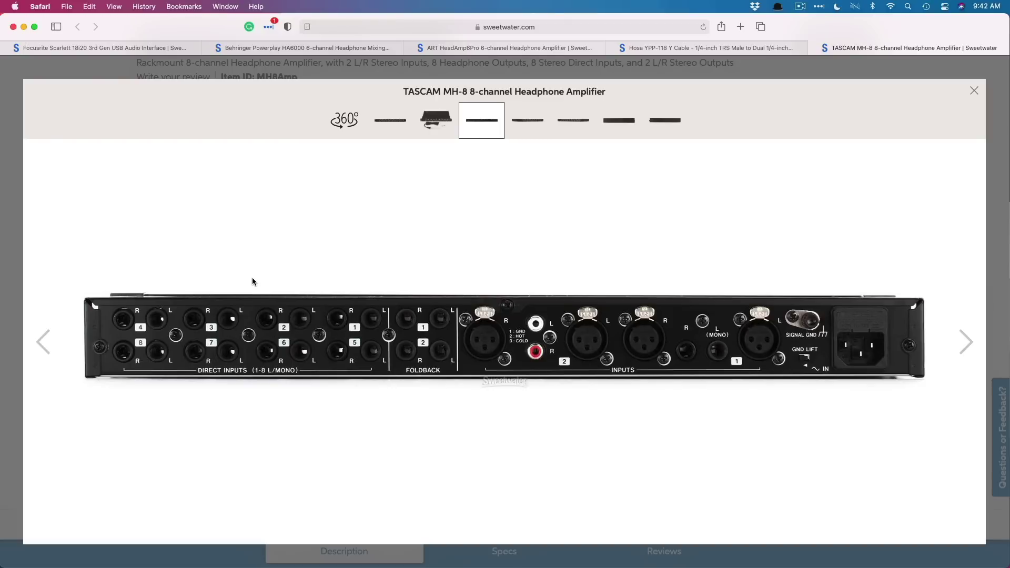
click(973, 91)
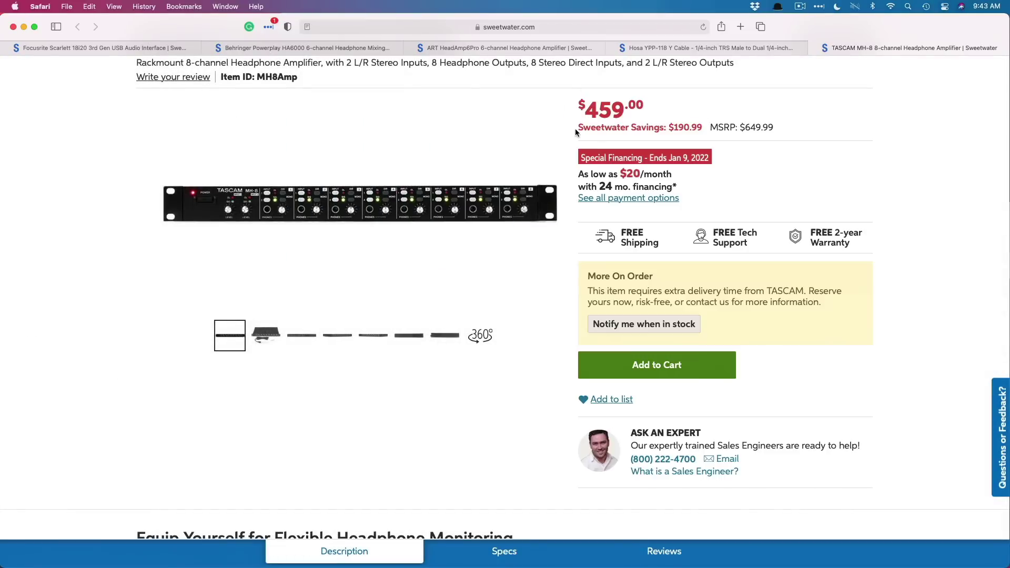
Compare the ART HeadAmp6Pro ($235.99) and Behringer HA6000 ($149.00) prices against the TASCAM MH-8 page.
click(451, 48)
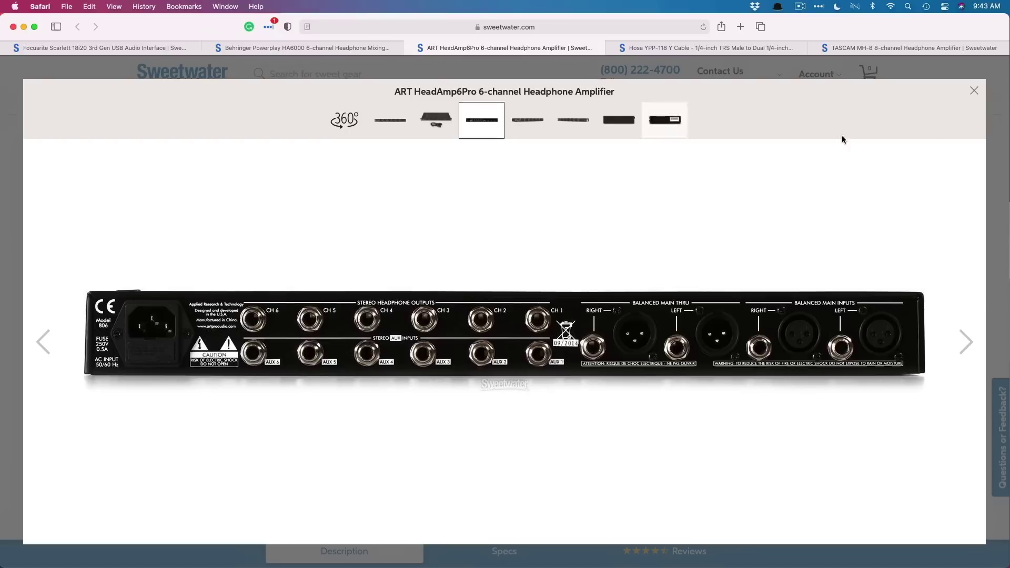
click(989, 147)
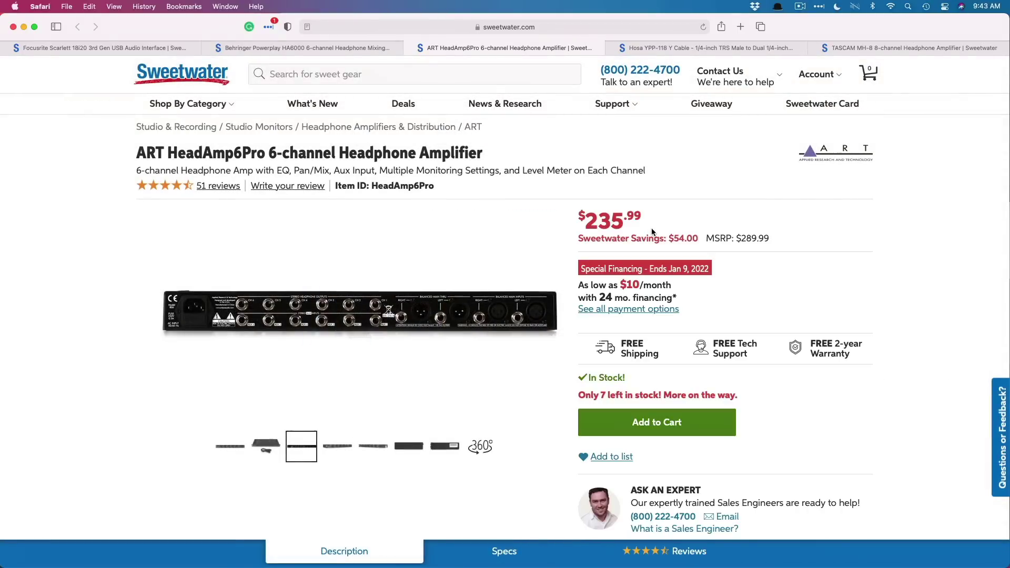
click(329, 49)
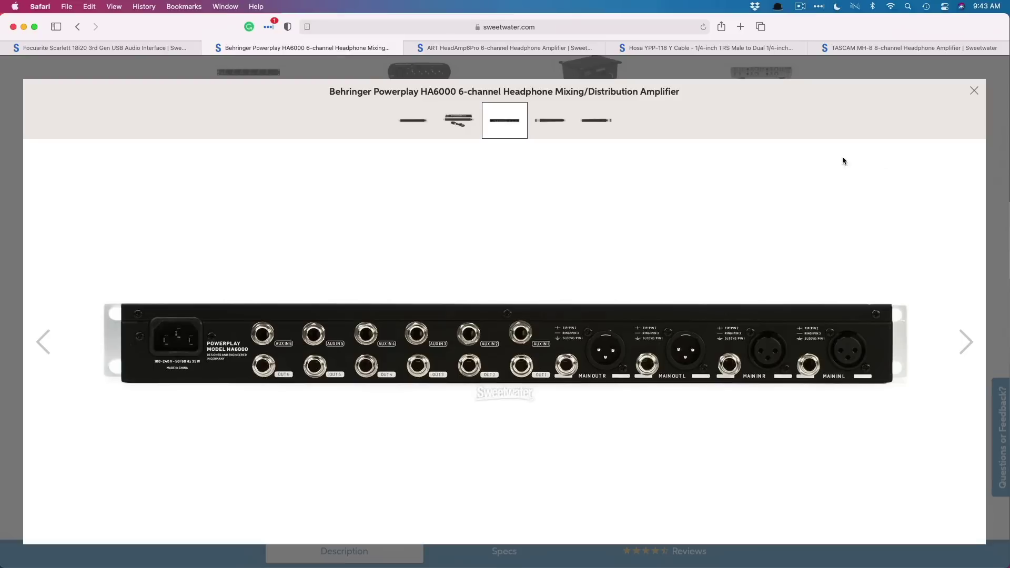
click(991, 147)
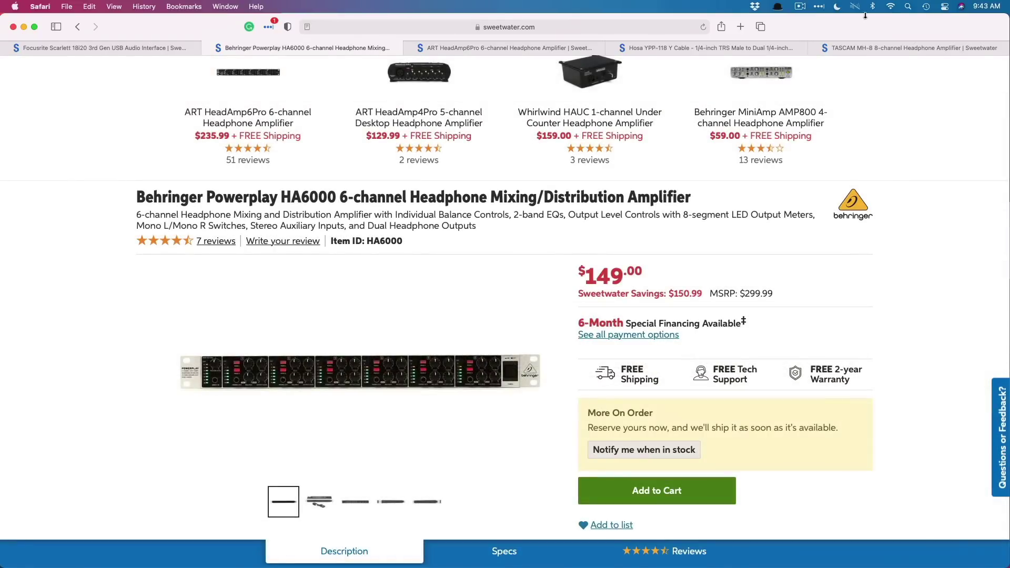
click(894, 52)
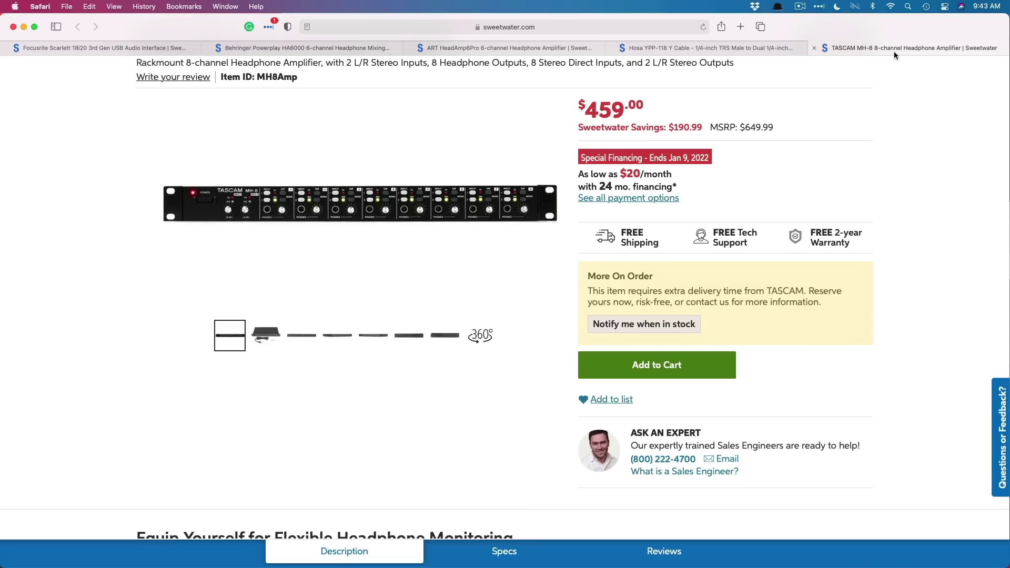
click(138, 48)
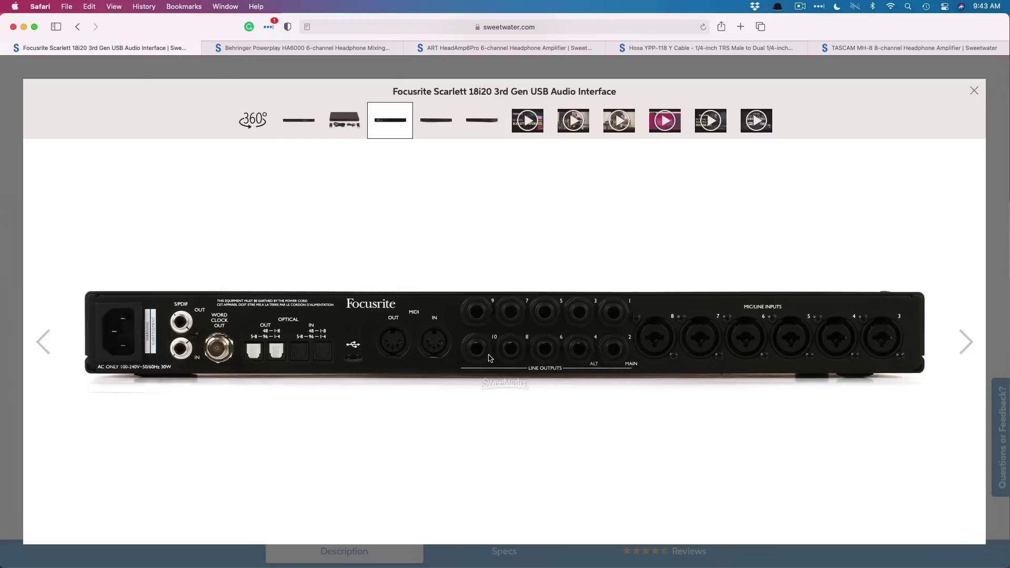
click(914, 48)
Enlarge the TASCAM MH-8 rear-panel photo showing its inputs and foldback connections.
click(301, 335)
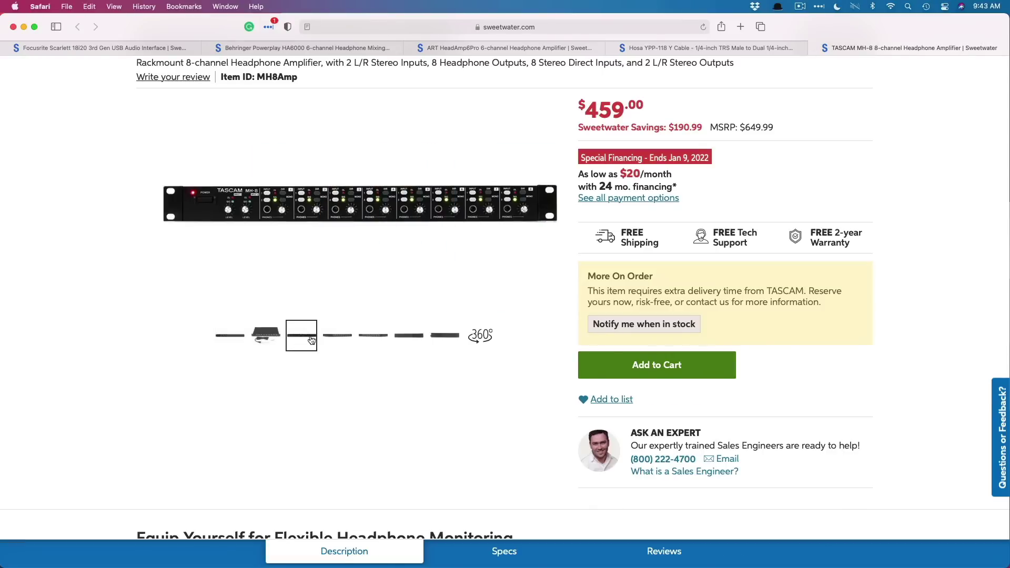
mouse_move(286, 289)
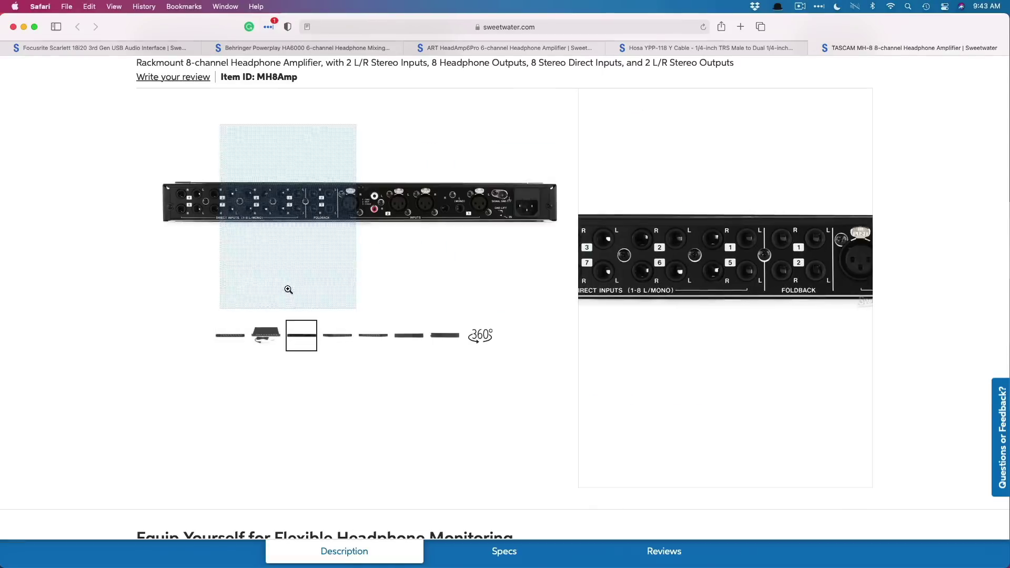
click(280, 221)
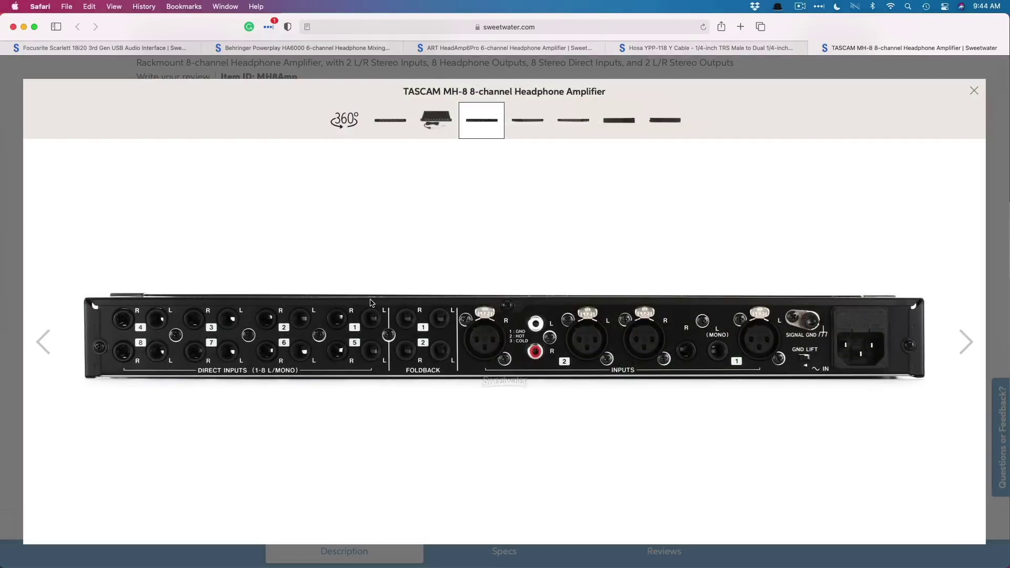